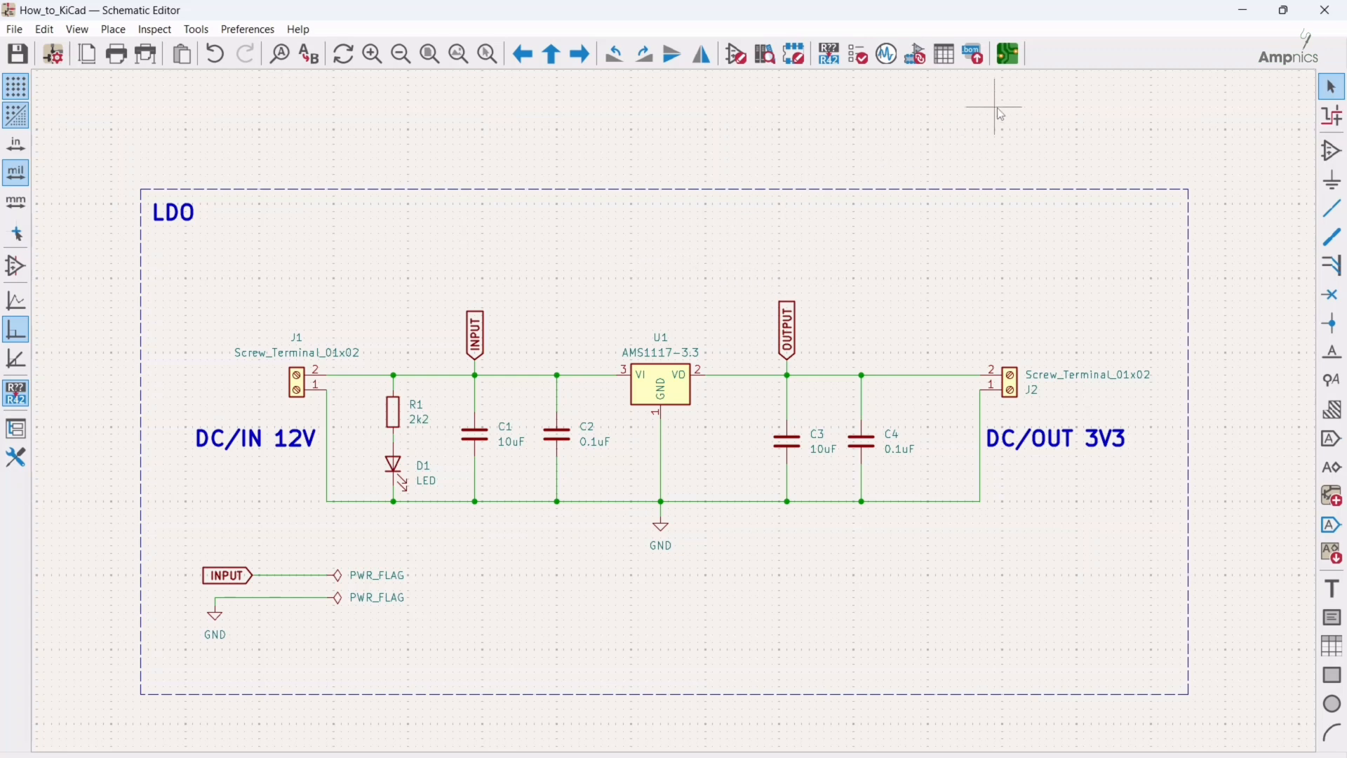
Switch to the PCB Editor, update the board from the schematic, and place the imported footprints above the title block
{"action": "left_click", "coordinate": [1008, 56]}
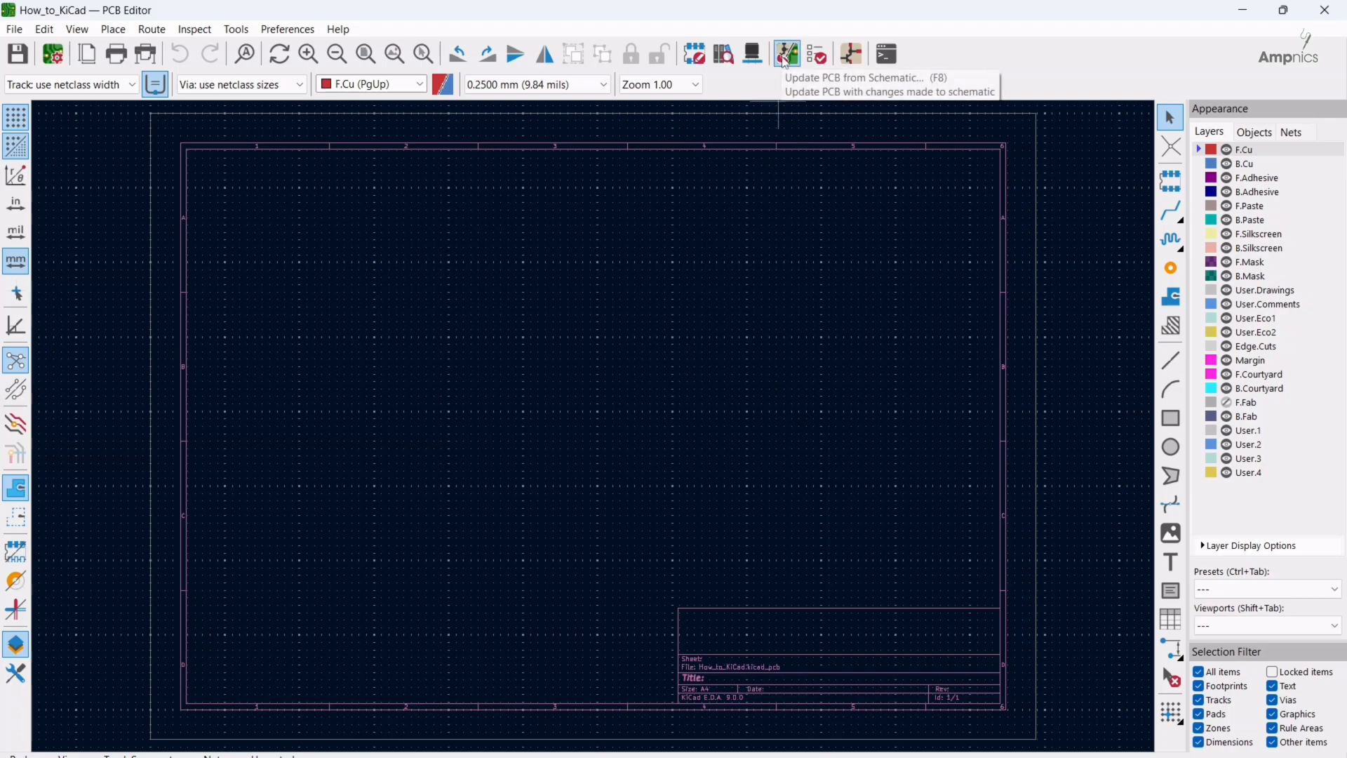
{"action": "left_click", "coordinate": [786, 56]}
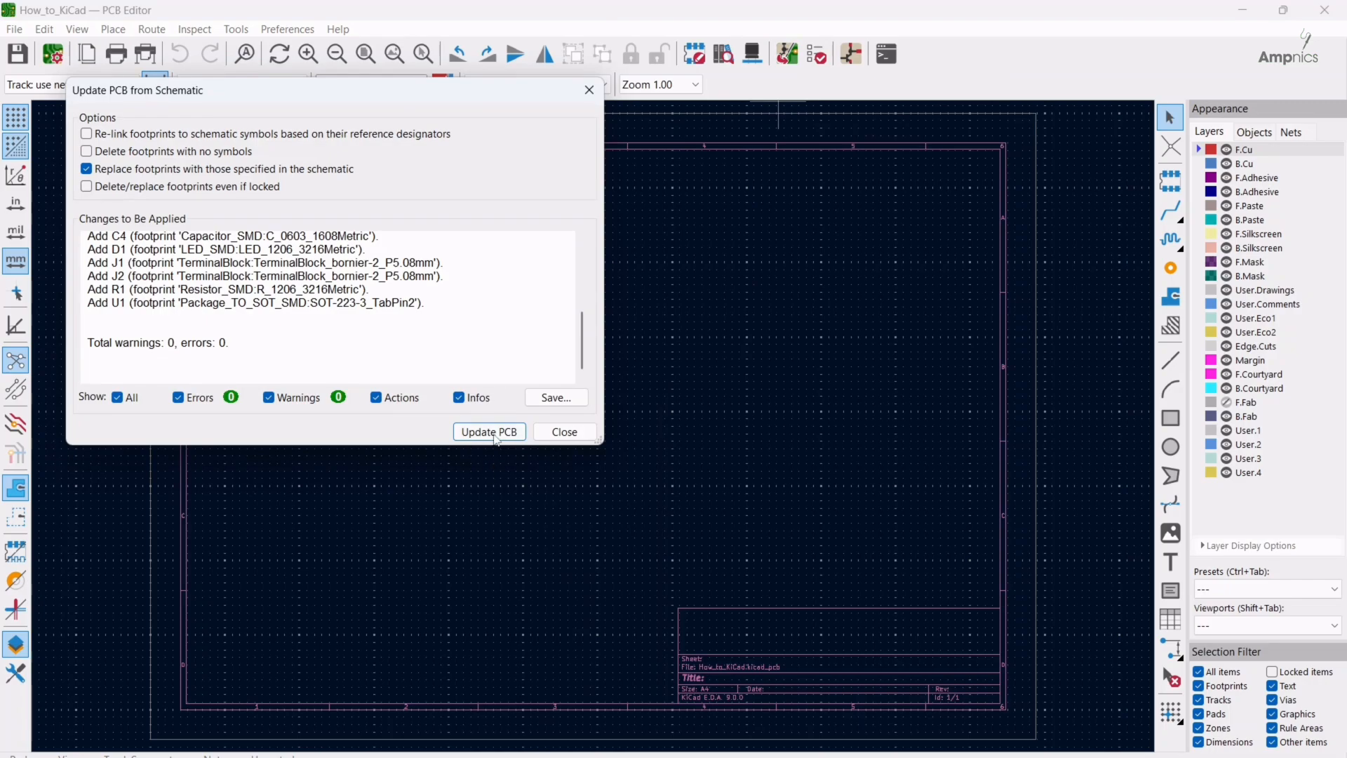
{"action": "left_click", "coordinate": [489, 432]}
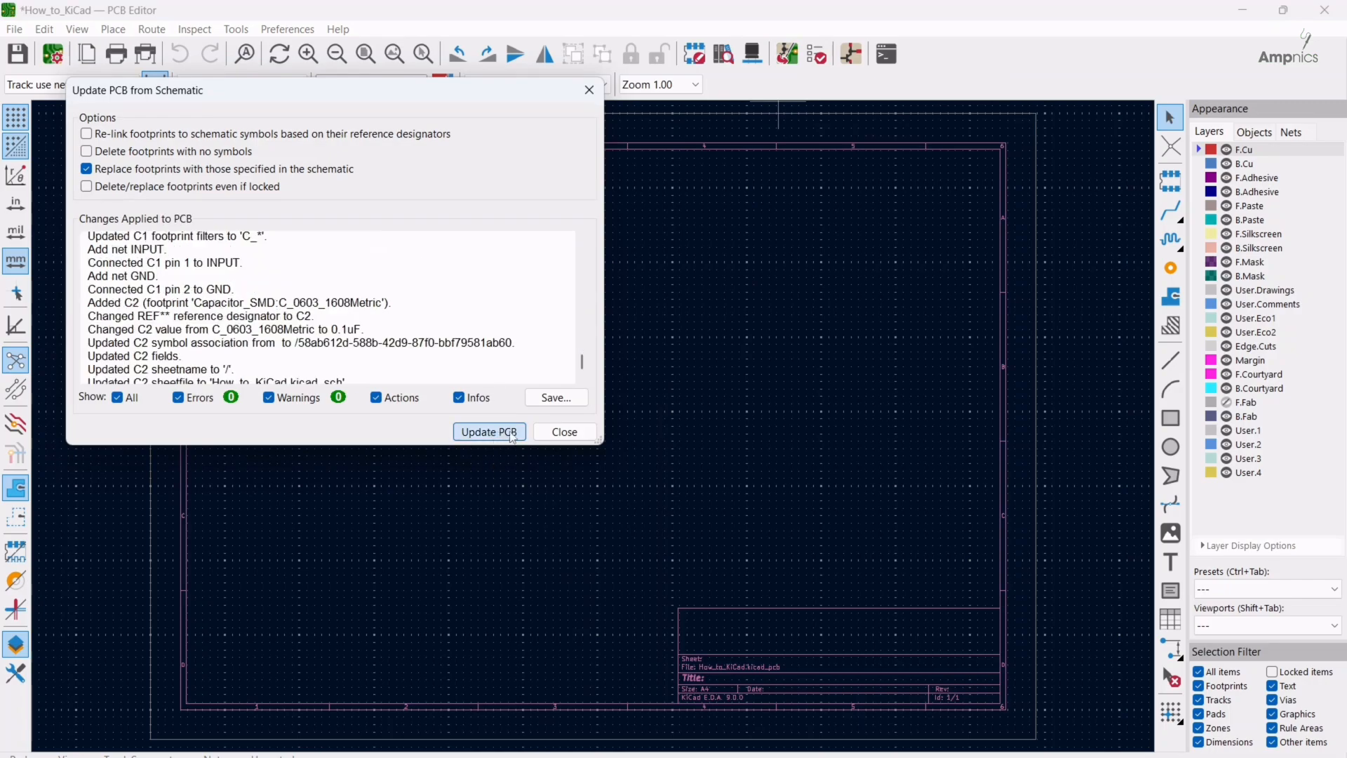
{"action": "left_click", "coordinate": [561, 432]}
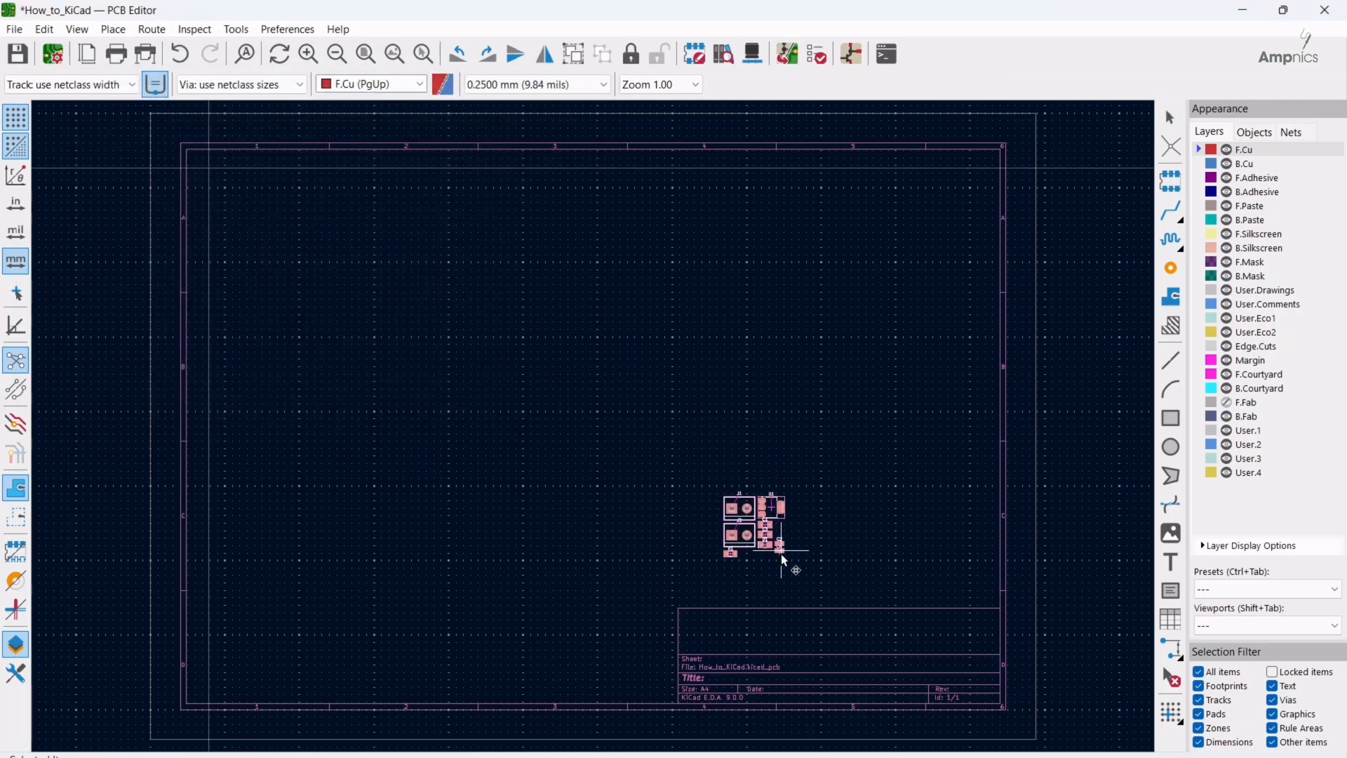
{"action": "left_click", "coordinate": [743, 555]}
Move terminal blocks J1 and J2 into the empty board area and rotate them upright, facing each other with J1 on the left
{"action": "scroll", "coordinate": [751, 556], "scroll_direction": "up", "scroll_amount": 5}
{"action": "middle_click_drag", "start_coordinate": [582, 401], "coordinate": [1041, 517]}
{"action": "scroll", "coordinate": [351, 385], "scroll_direction": "down", "scroll_amount": 3}
{"action": "middle_click_drag", "start_coordinate": [352, 385], "coordinate": [617, 412]}
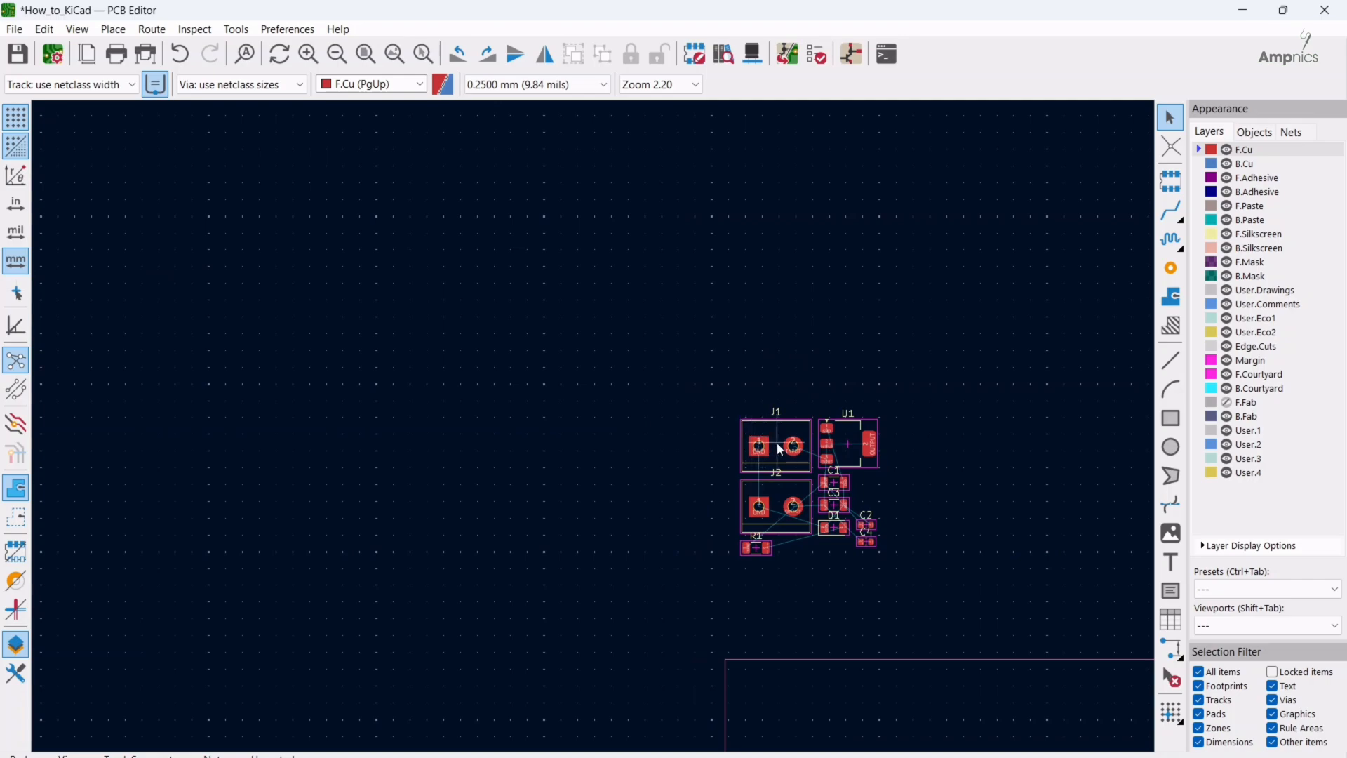
{"action": "middle_click_drag", "start_coordinate": [730, 421], "coordinate": [766, 462]}
{"action": "scroll", "coordinate": [766, 461], "scroll_direction": "down", "scroll_amount": 1}
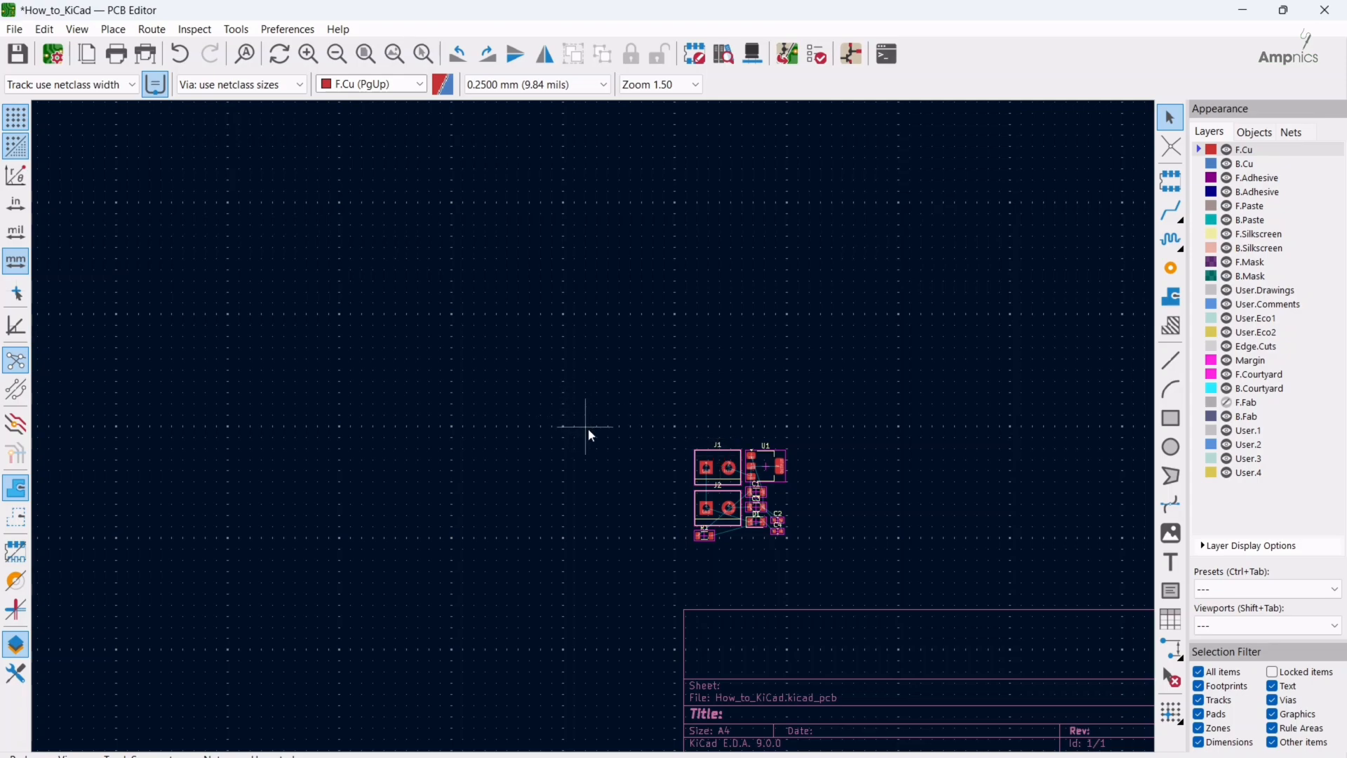
{"action": "left_click", "coordinate": [718, 463]}
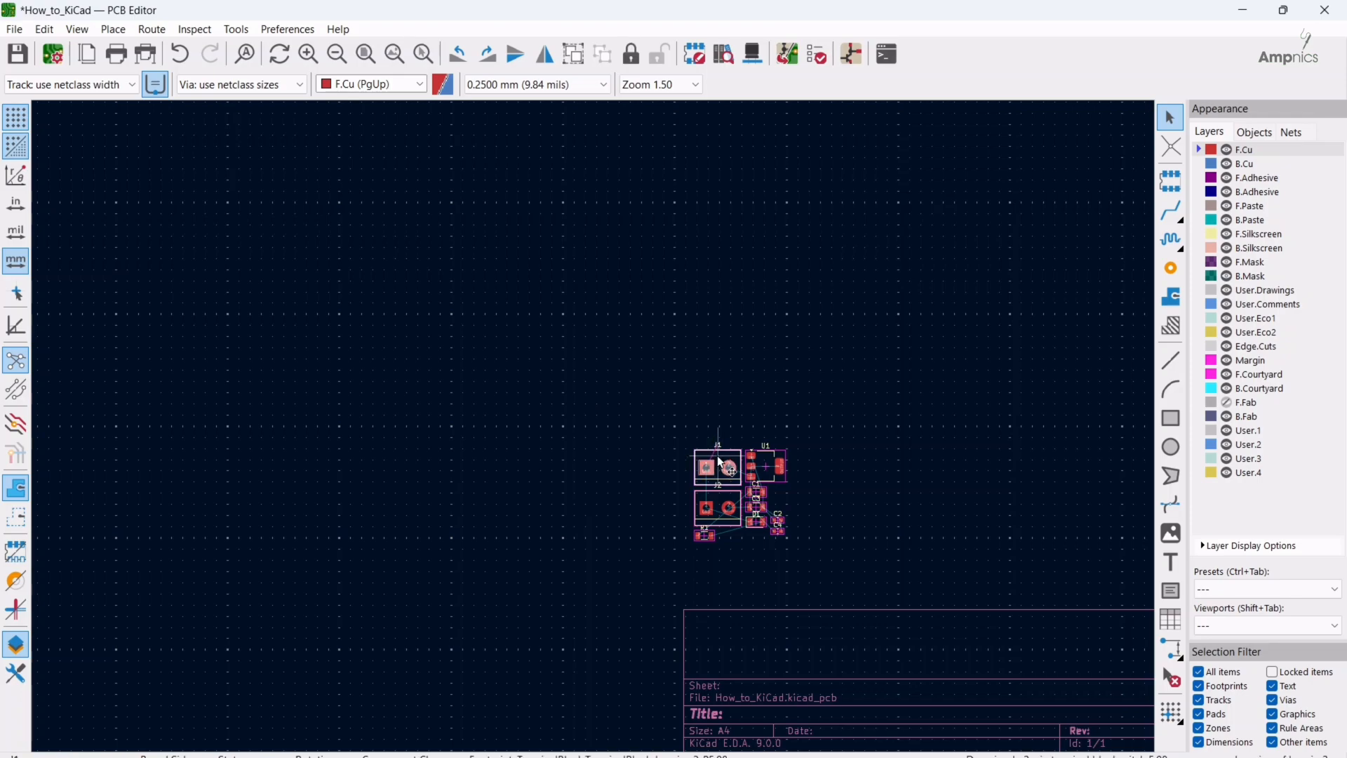
{"action": "left_click_drag", "start_coordinate": [720, 462], "coordinate": [427, 396]}
{"action": "key", "text": "r"}
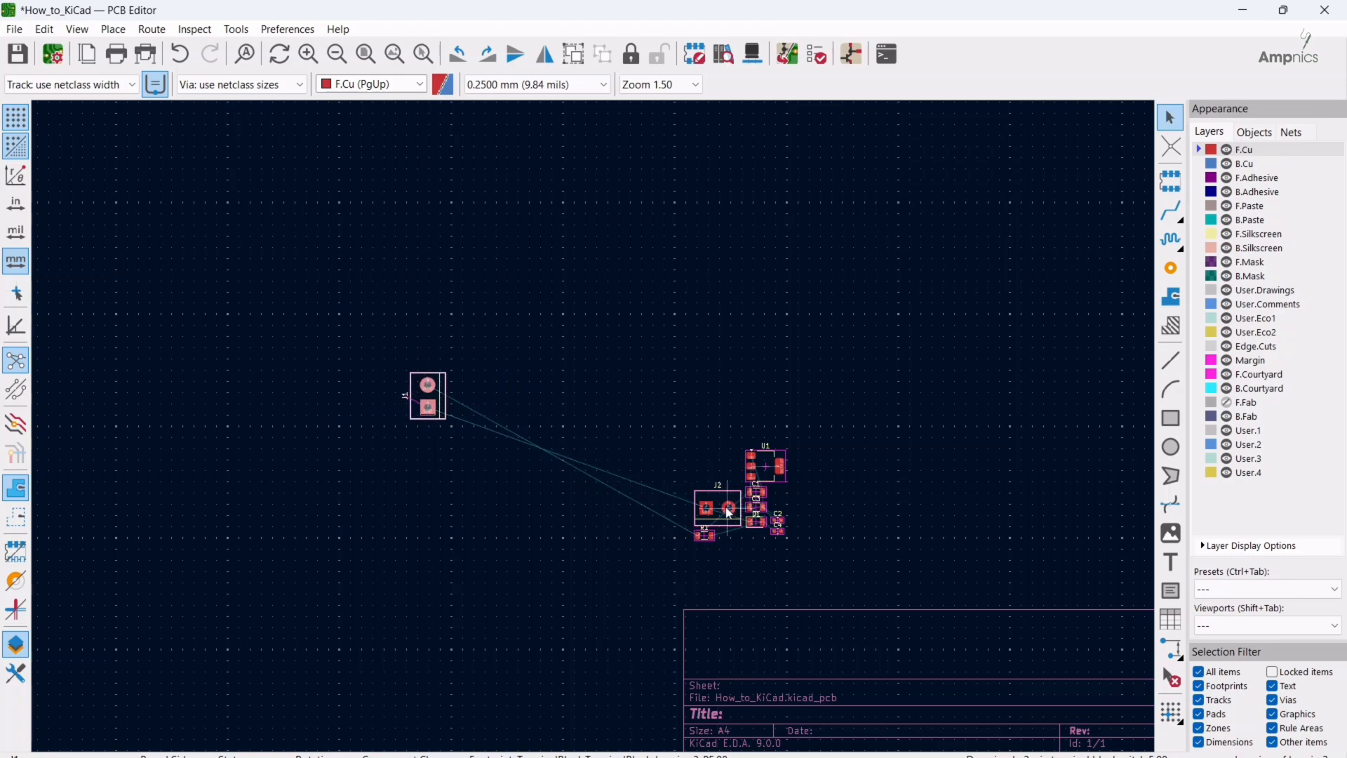
{"action": "left_click_drag", "start_coordinate": [728, 512], "coordinate": [604, 399]}
{"action": "key", "text": "r"}
Place regulator U1 between the terminal blocks with its large OUTPUT tab pad facing up, and stand resistor R1 vertically between J1 and U1
{"action": "left_click_drag", "start_coordinate": [764, 464], "coordinate": [514, 381]}
{"action": "key", "text": "r"}
{"action": "scroll", "coordinate": [545, 472], "scroll_direction": "up", "scroll_amount": 3}
{"action": "left_click_drag", "start_coordinate": [902, 613], "coordinate": [364, 244]}
{"action": "key", "text": "r"}
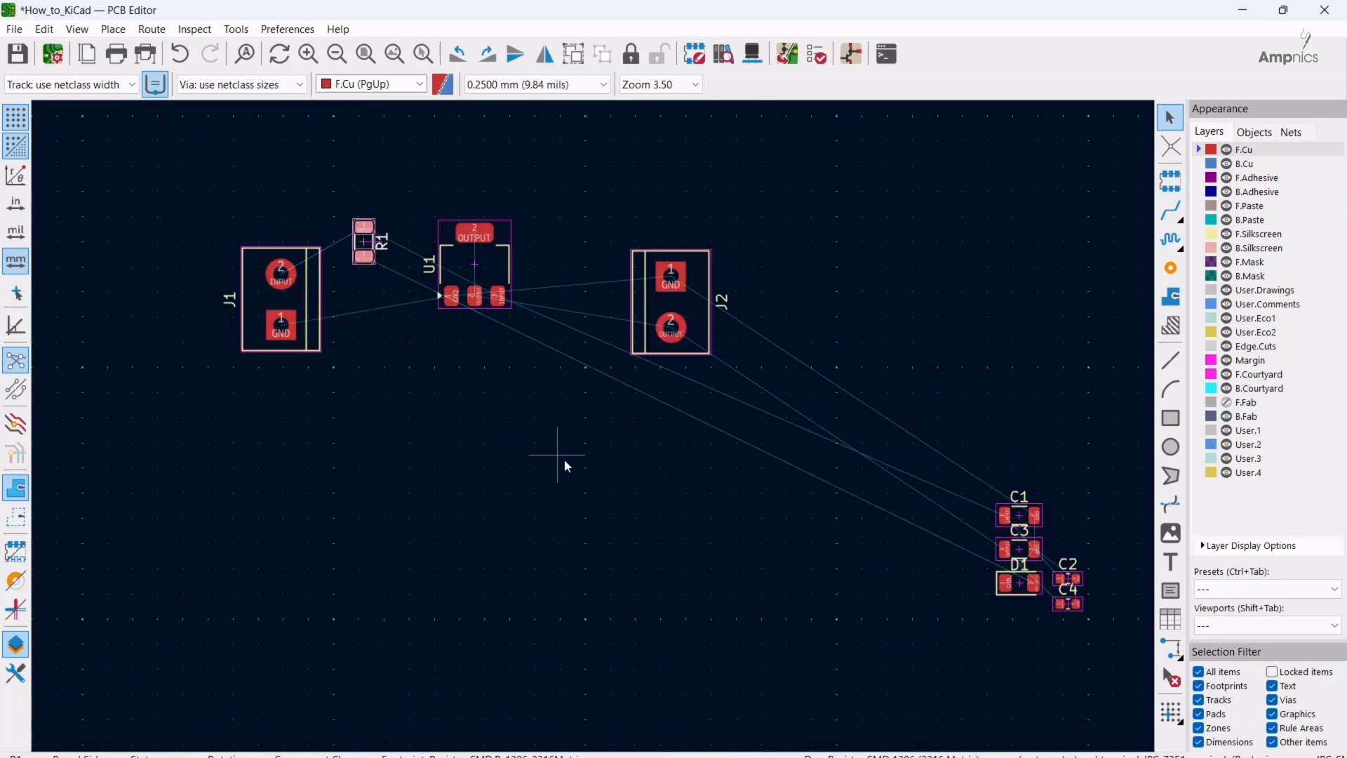
Rotate LED D1 vertical, place it directly below R1, and shift the R1 and D1 pair down beside J1
{"action": "key", "text": "r"}
{"action": "left_click_drag", "start_coordinate": [1018, 583], "coordinate": [364, 302]}
{"action": "left_click_drag", "start_coordinate": [335, 215], "coordinate": [401, 335]}
{"action": "left_click_drag", "start_coordinate": [364, 287], "coordinate": [367, 317]}
{"action": "left_click", "coordinate": [399, 372]}
Move terminal block J2 slightly down so that it sits a little lower than J1
{"action": "middle_click_drag", "start_coordinate": [399, 364], "coordinate": [411, 360]}
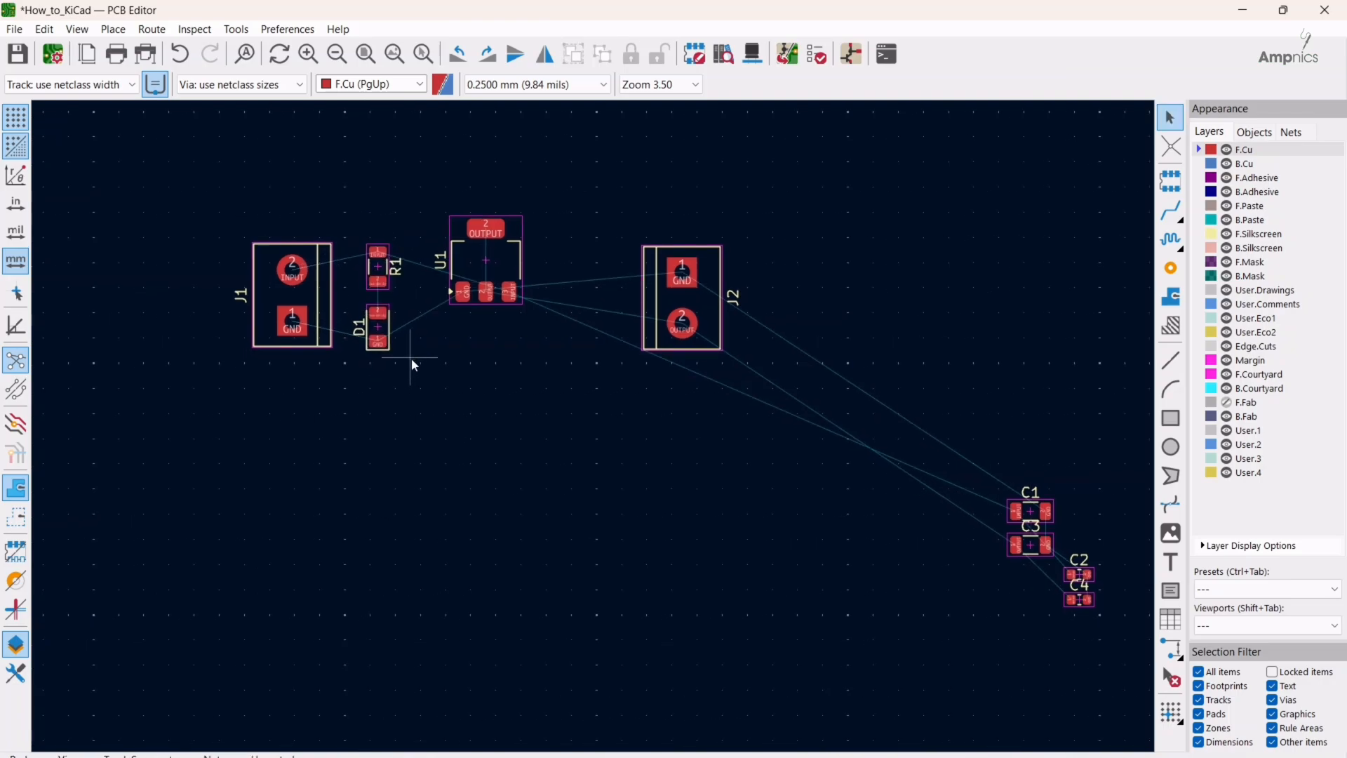
{"action": "middle_click_drag", "start_coordinate": [394, 303], "coordinate": [396, 332]}
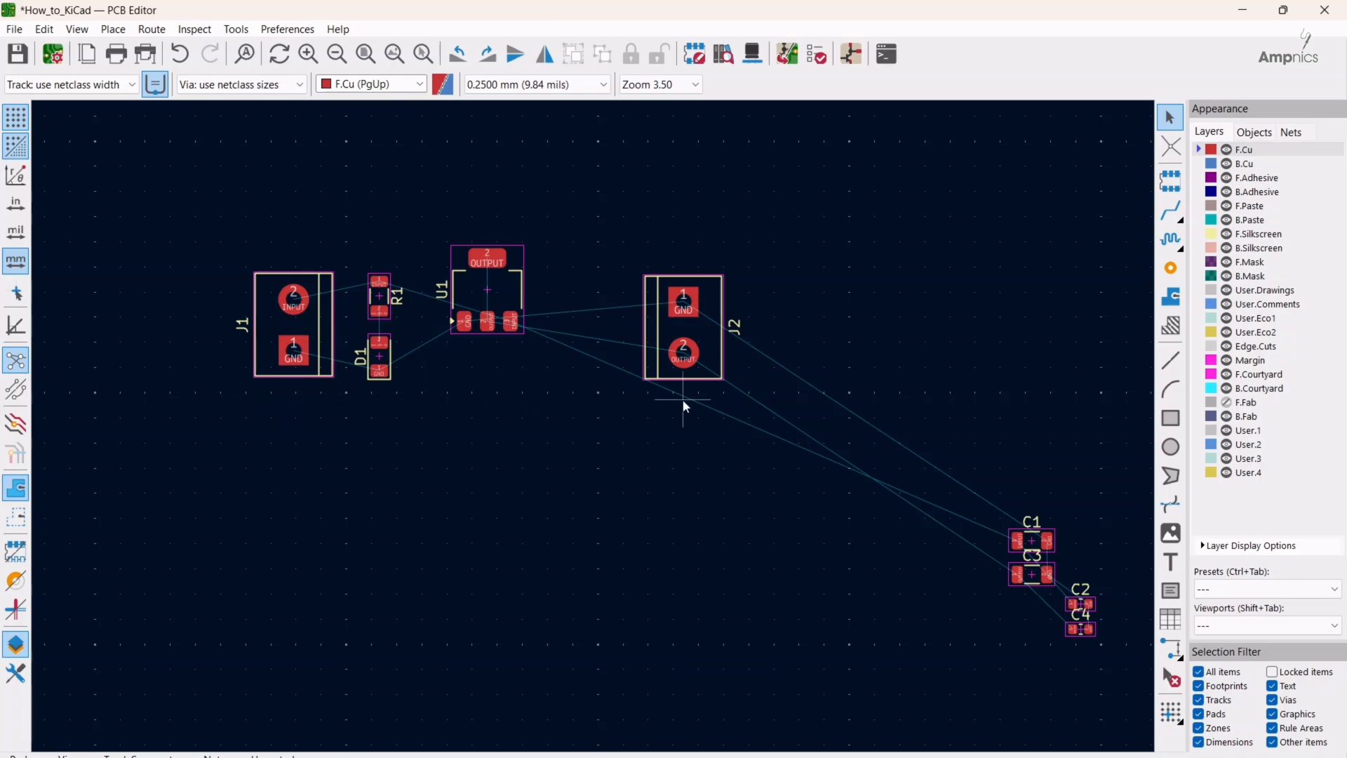
{"action": "left_click", "coordinate": [339, 335]}
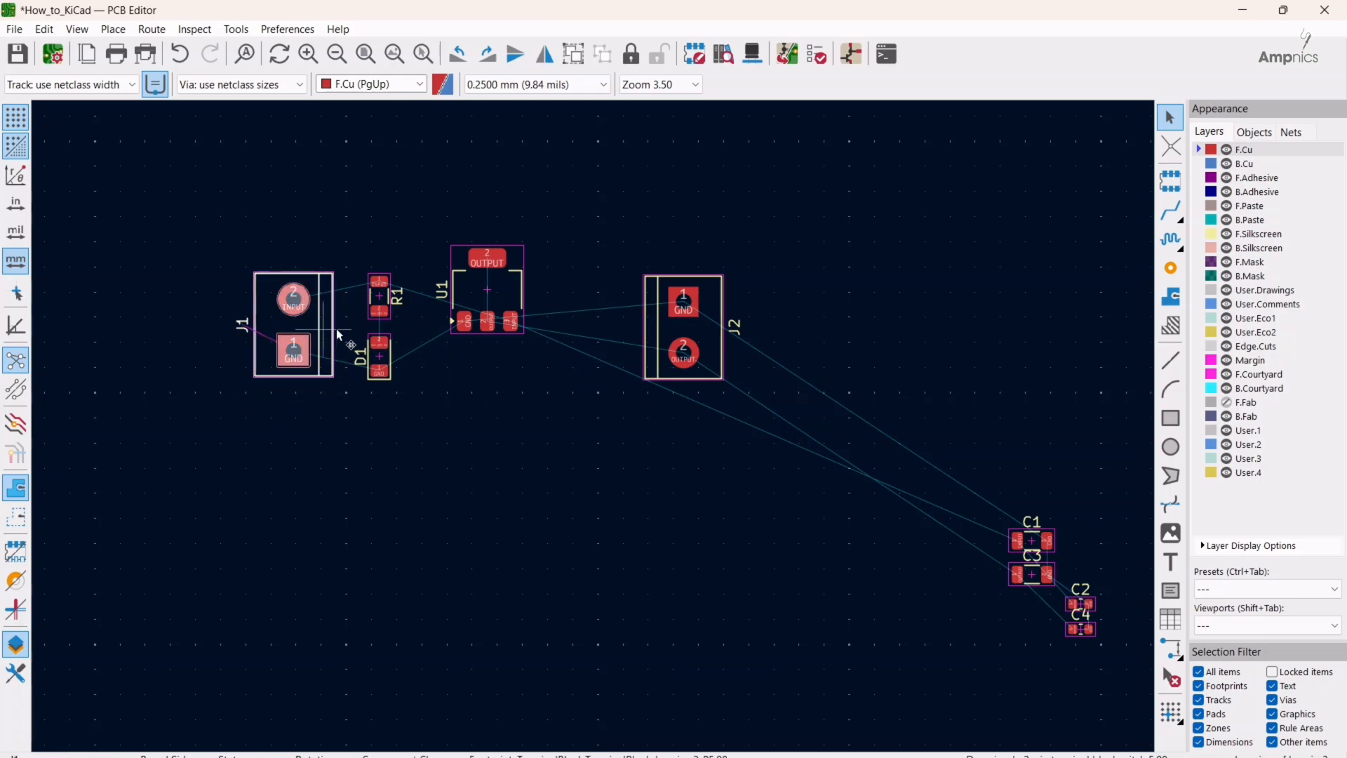
{"action": "left_click", "coordinate": [664, 340]}
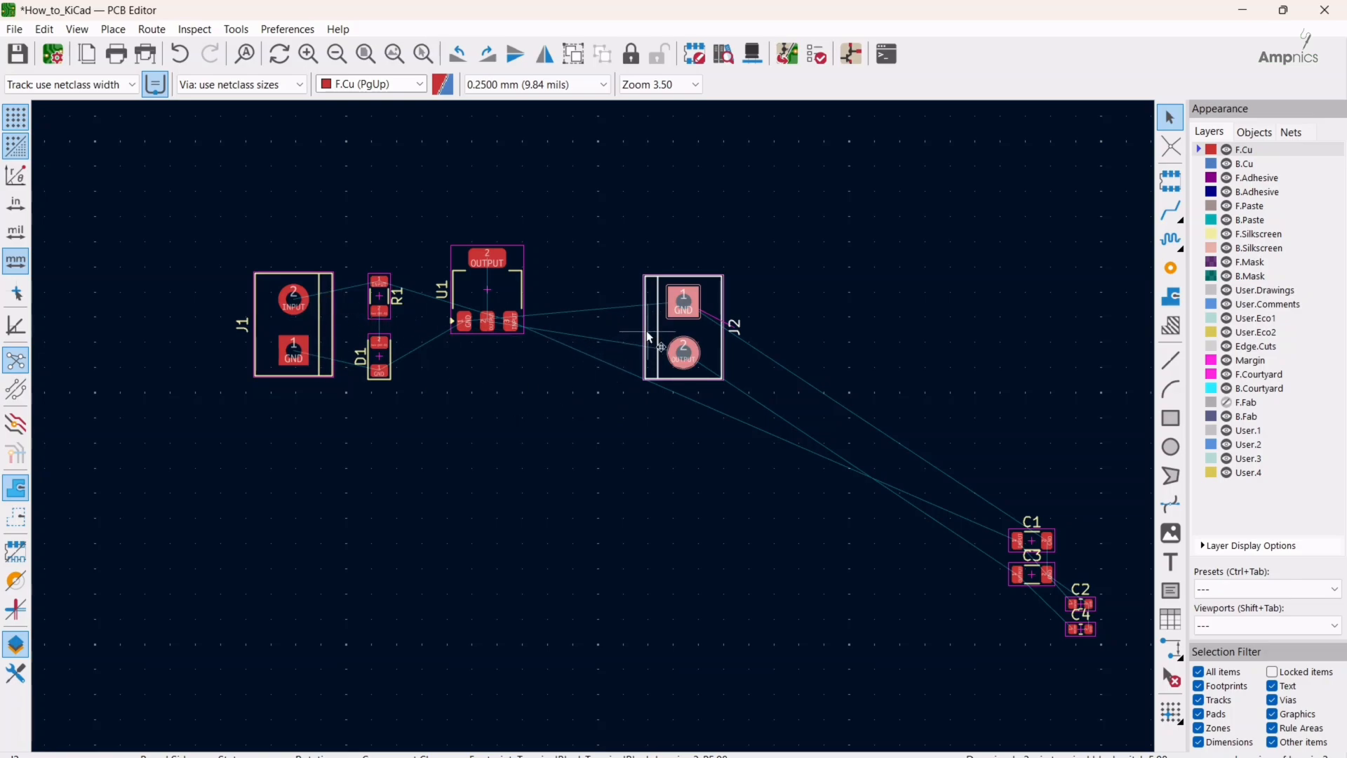
{"action": "left_click_drag", "start_coordinate": [647, 331], "coordinate": [648, 342]}
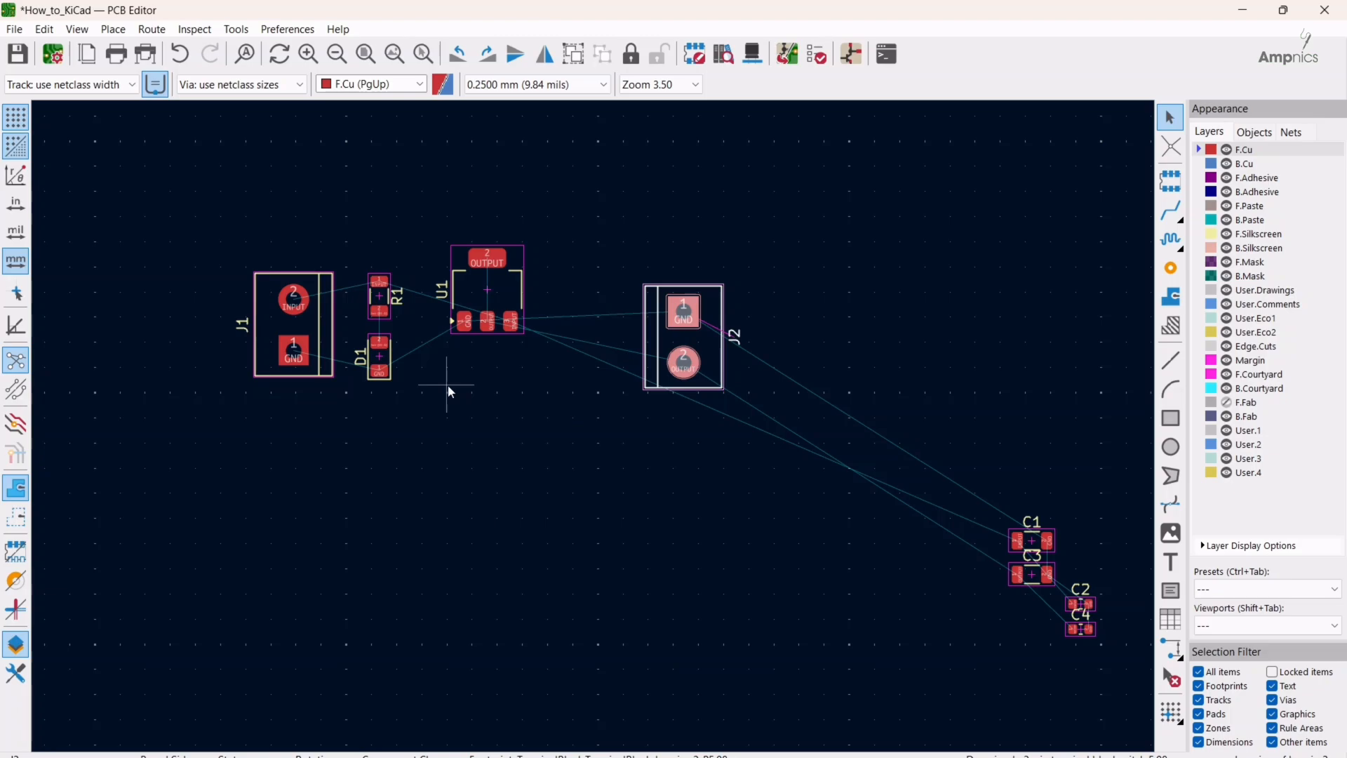
Align J1 and J2 to the bottom, and move the aligned pair slightly up
{"action": "left_click", "coordinate": [314, 335]}
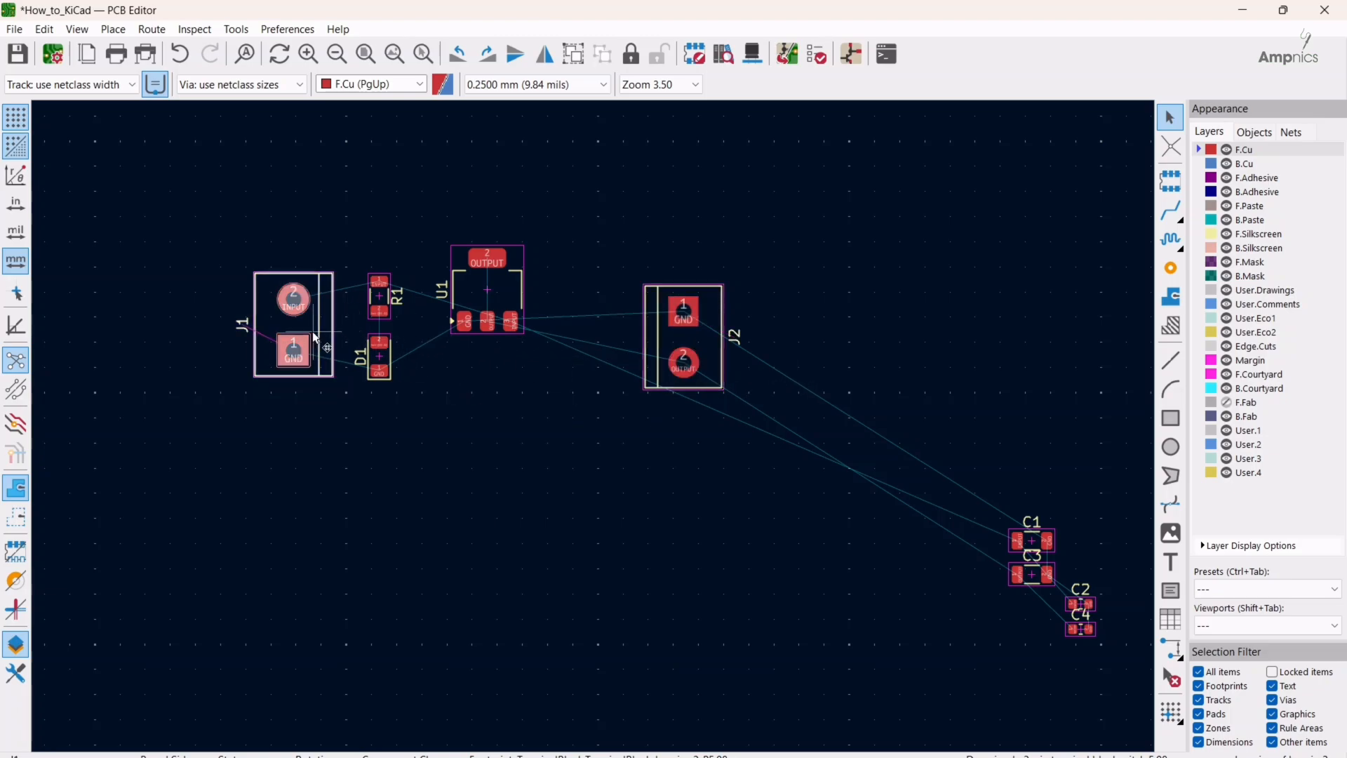
{"action": "left_click", "coordinate": [505, 308]}
{"action": "left_click", "coordinate": [654, 336]}
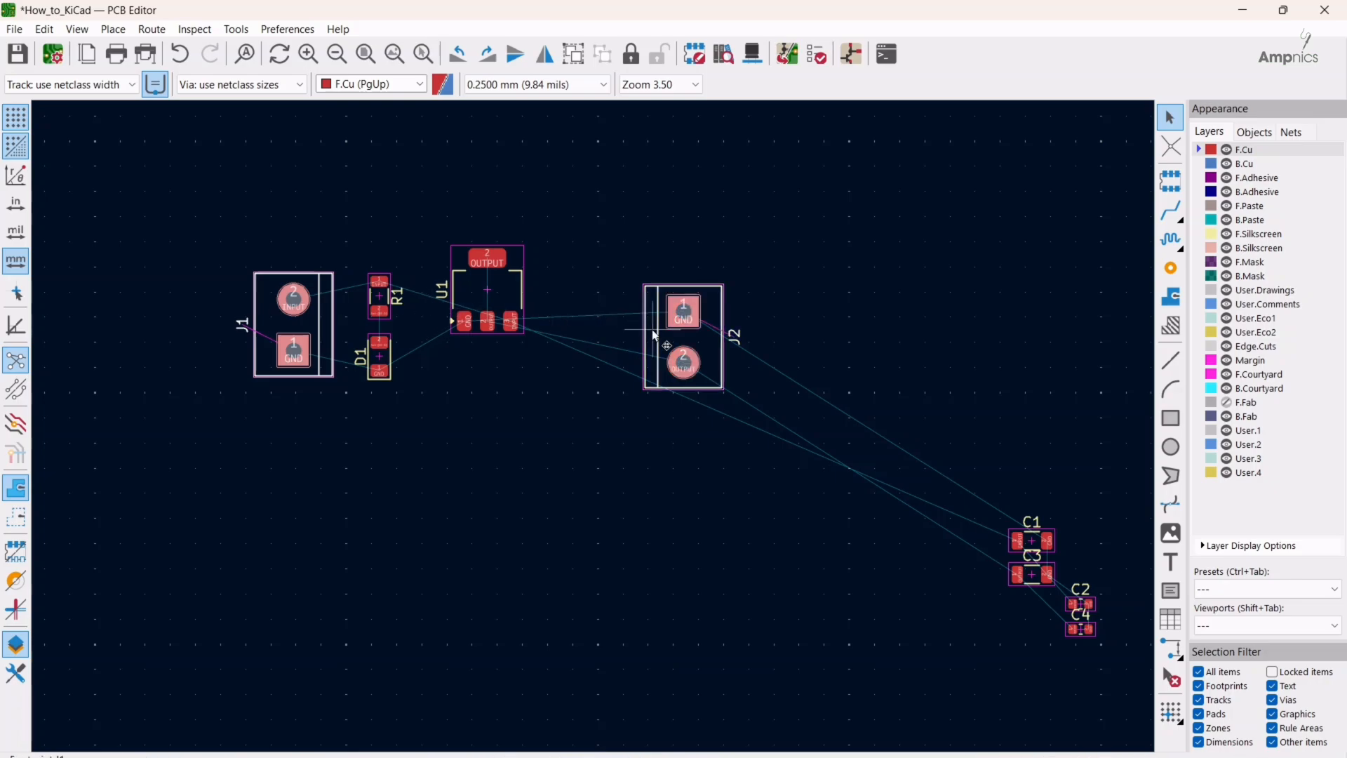
{"action": "right_click", "coordinate": [651, 329]}
{"action": "mouse_move", "coordinate": [720, 505]}
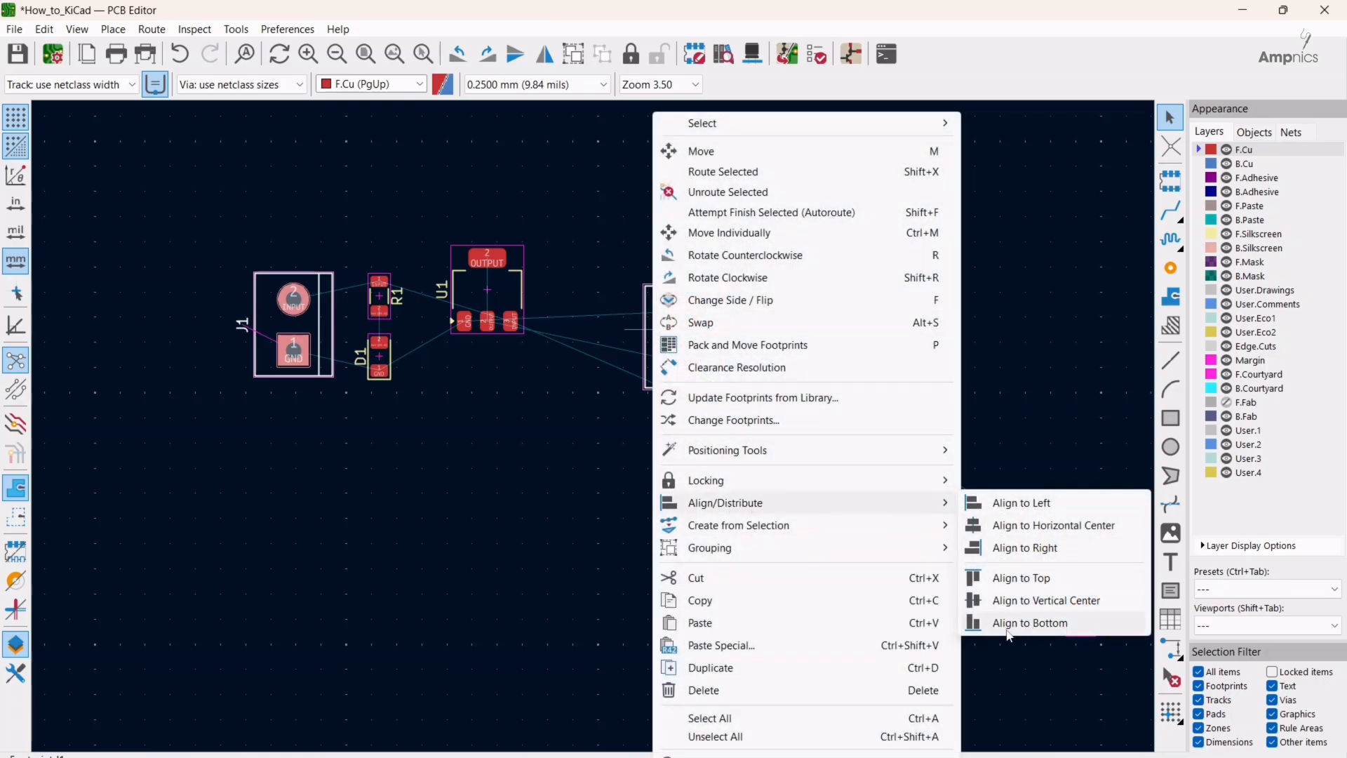
{"action": "left_click", "coordinate": [1030, 622]}
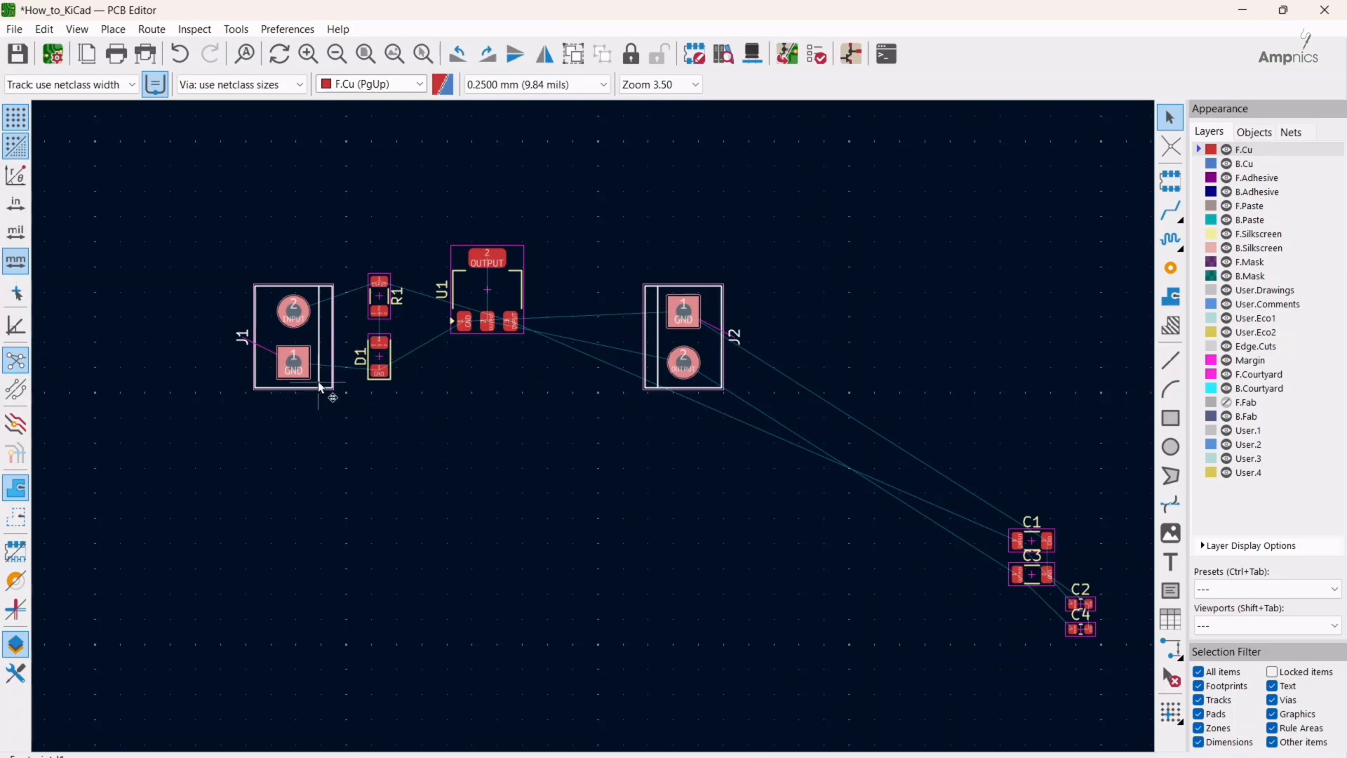
{"action": "left_click_drag", "start_coordinate": [318, 381], "coordinate": [296, 351]}
{"action": "left_click", "coordinate": [532, 412]}
{"action": "middle_click_drag", "start_coordinate": [499, 391], "coordinate": [493, 444]}
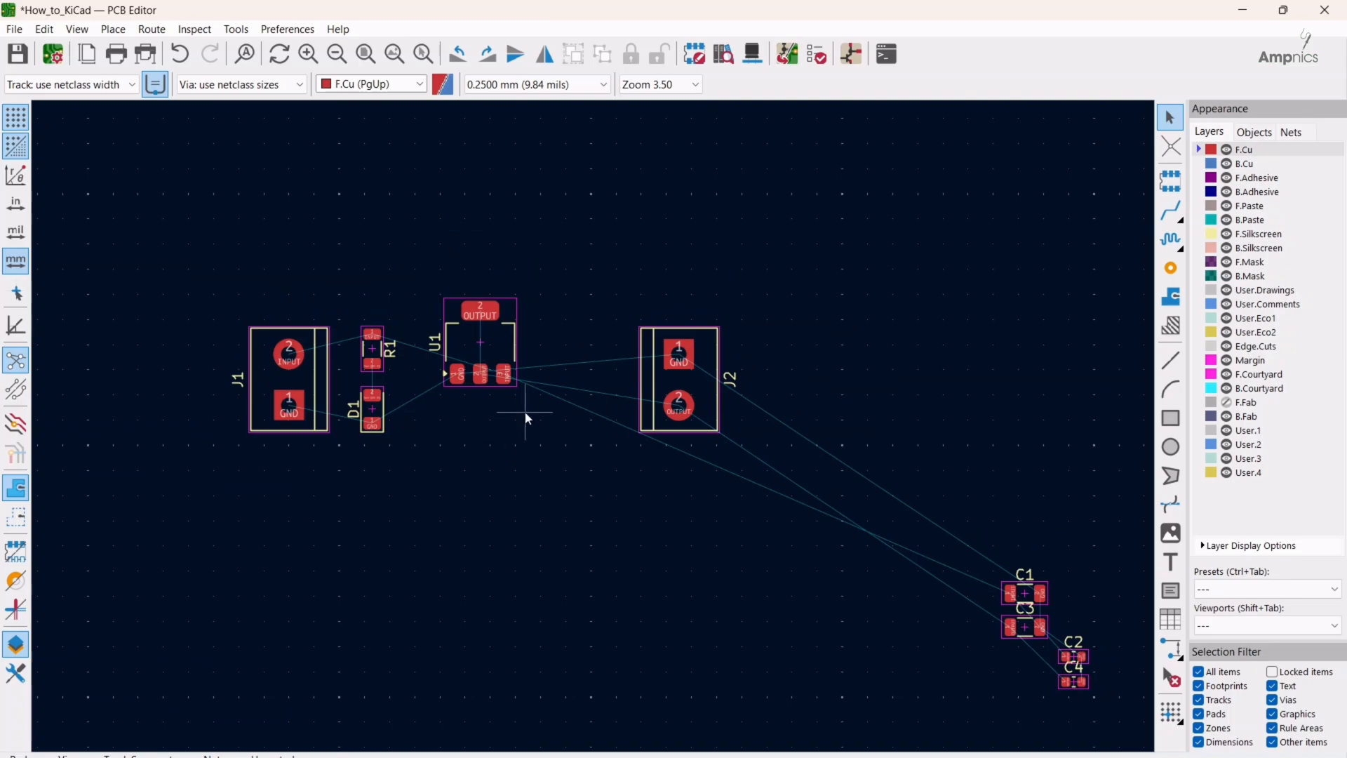
{"action": "left_click", "coordinate": [367, 354]}
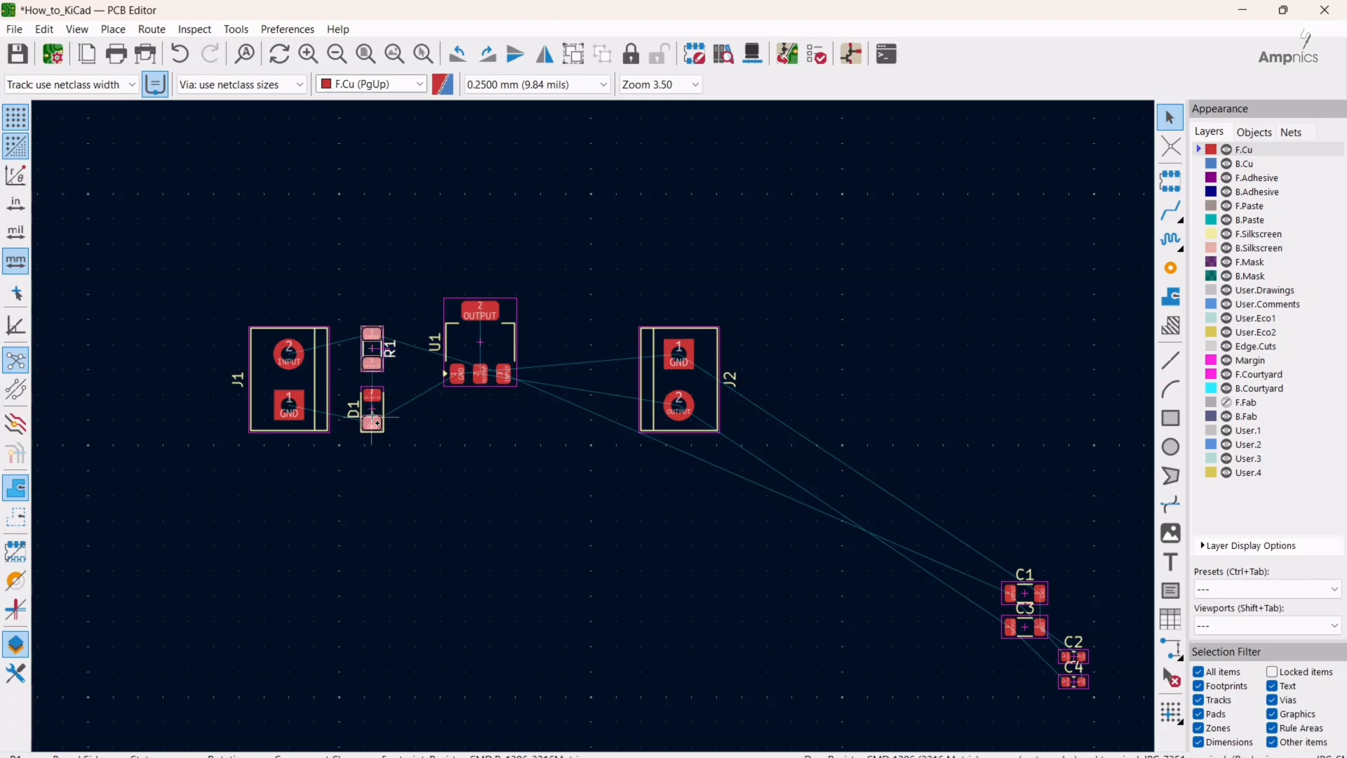
{"action": "left_click", "coordinate": [477, 353], "text": "shift"}
{"action": "left_click", "coordinate": [372, 406], "text": "shift"}
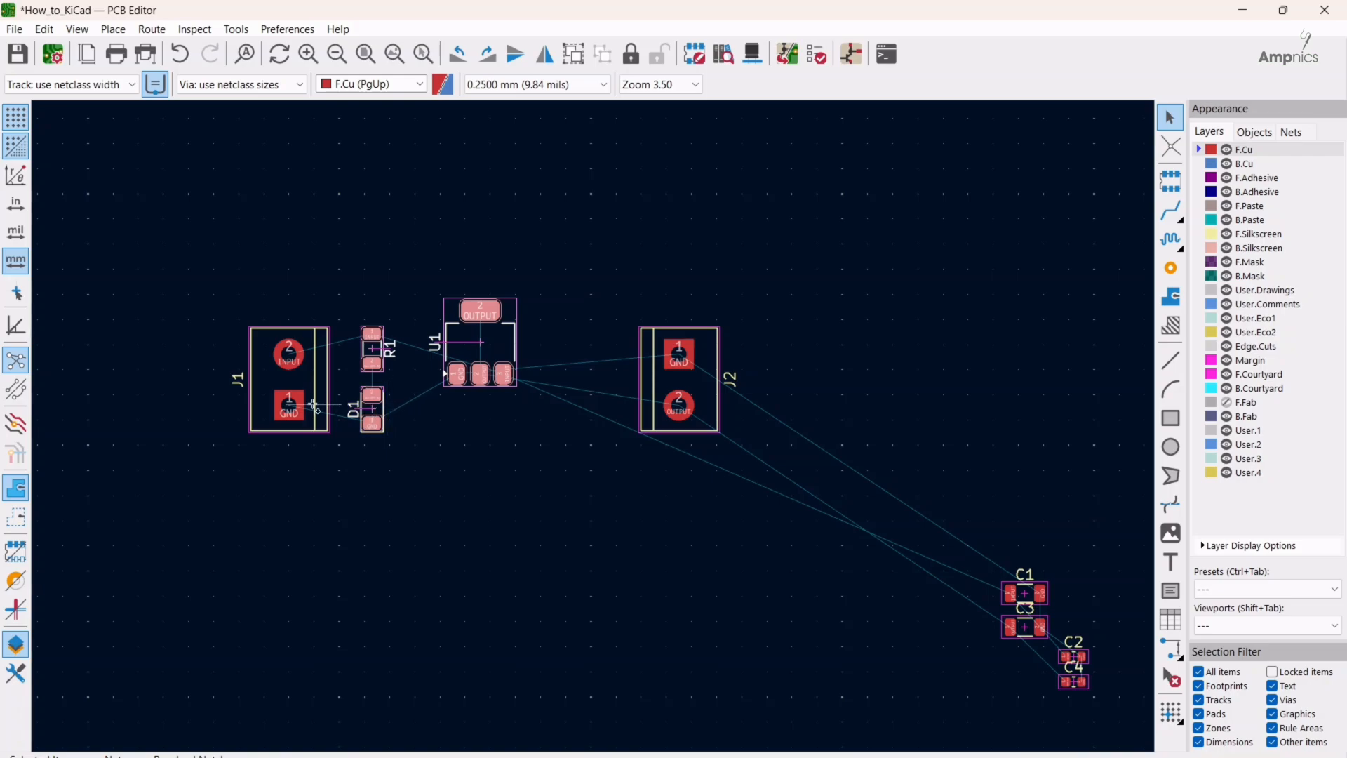
{"action": "left_click", "coordinate": [314, 405], "text": "shift"}
{"action": "left_click", "coordinate": [663, 385], "text": "shift"}
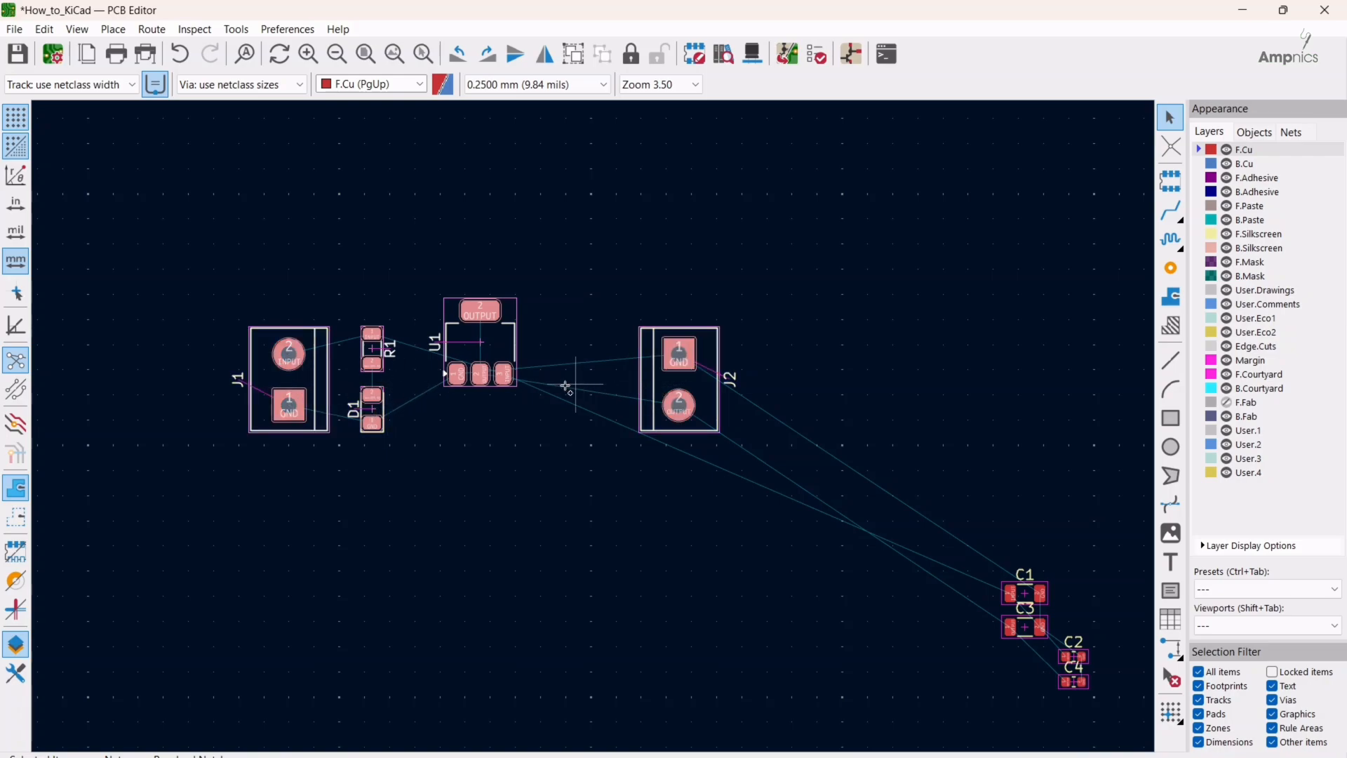
{"action": "left_click", "coordinate": [566, 334]}
Place capacitors C3 and C1 side by side below U1, with C4 beneath C3 and C2 beneath C1, all rotated 180°
{"action": "middle_click_drag", "start_coordinate": [685, 496], "coordinate": [529, 421]}
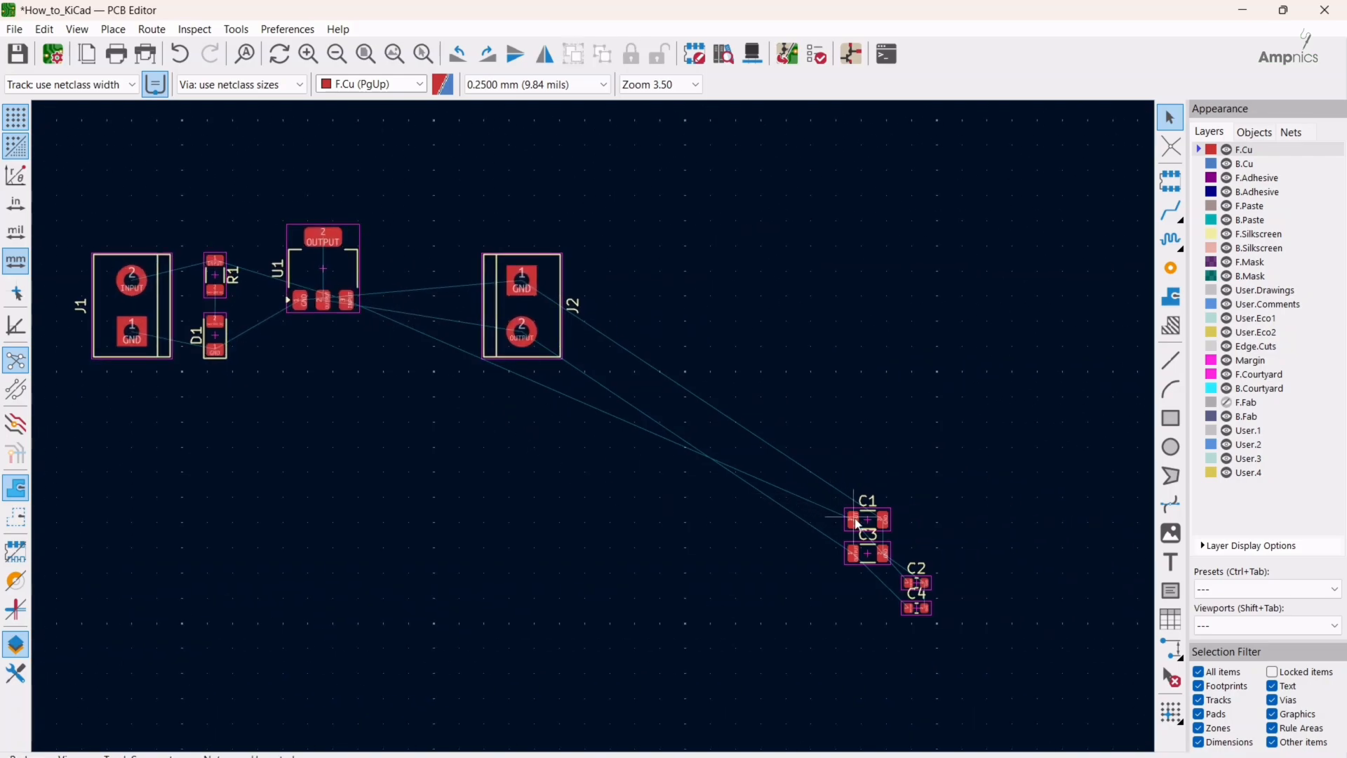
{"action": "left_click_drag", "start_coordinate": [857, 523], "coordinate": [352, 343]}
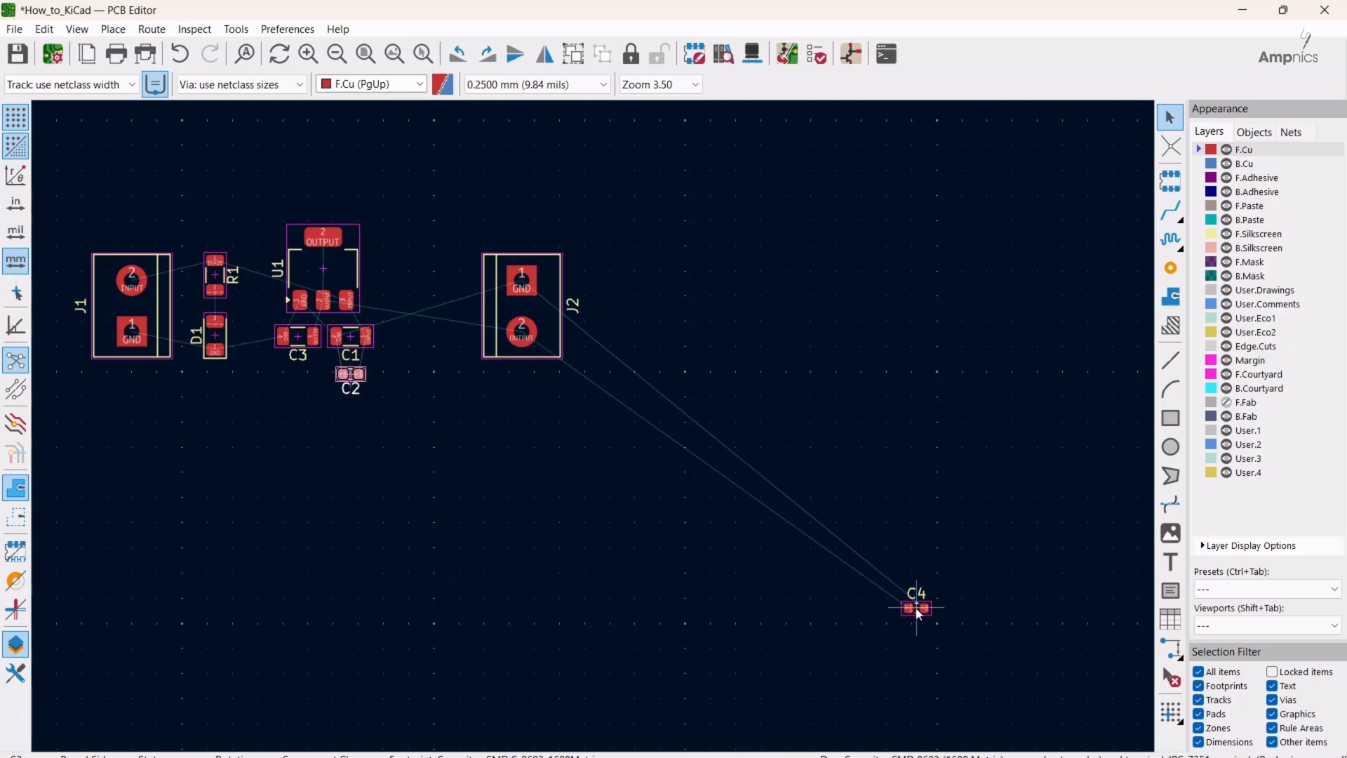
{"action": "left_click_drag", "start_coordinate": [916, 610], "coordinate": [284, 379]}
{"action": "left_click", "coordinate": [284, 379]}
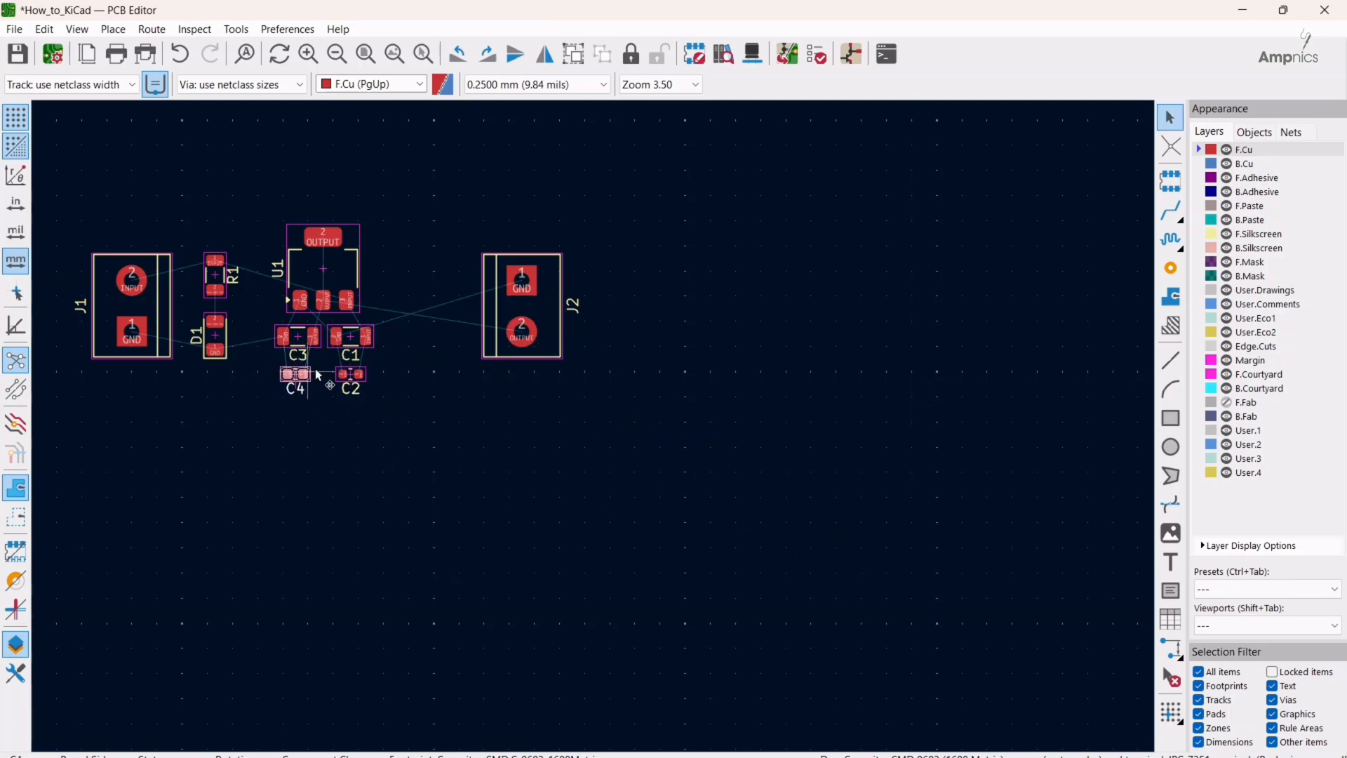
Move terminal block J2 left to narrow the gap to U1 and the capacitors
{"action": "middle_click_drag", "start_coordinate": [406, 334], "coordinate": [550, 372]}
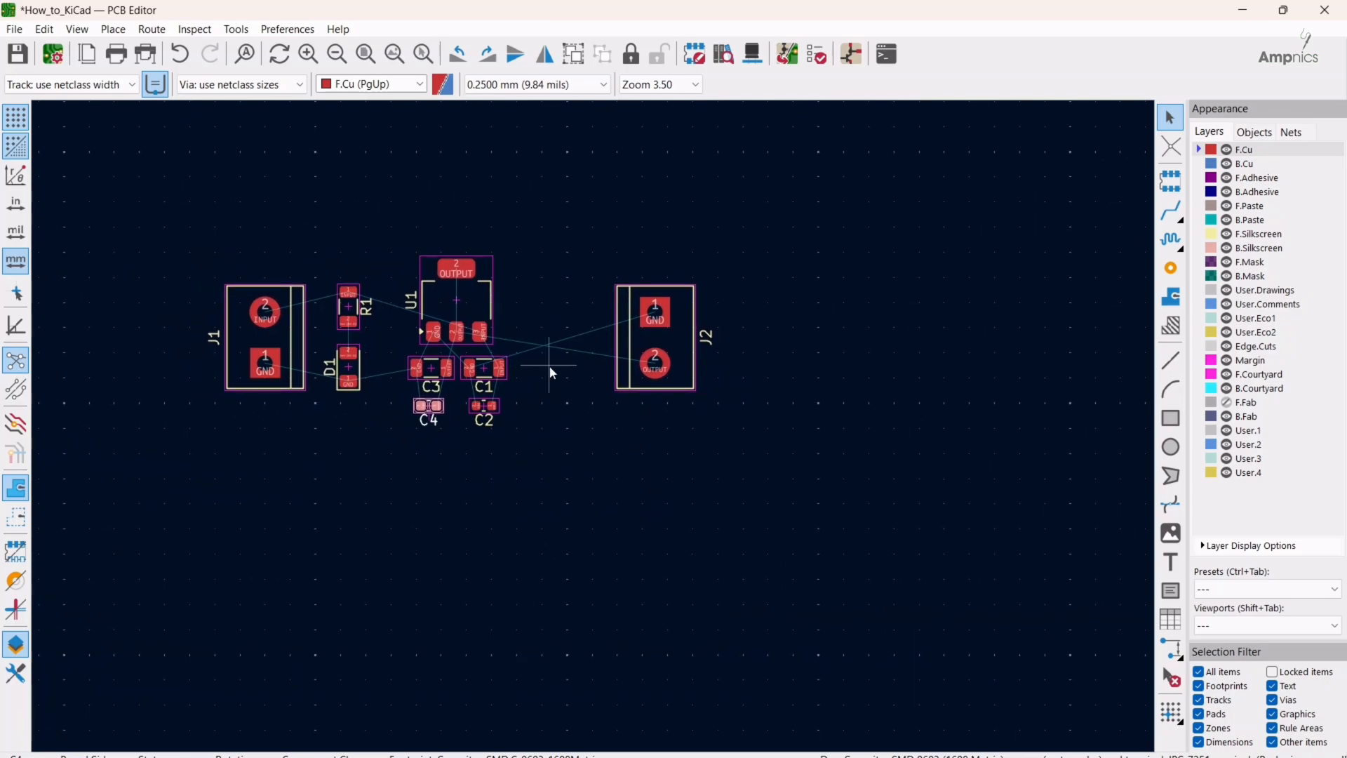
{"action": "left_click", "coordinate": [632, 343]}
{"action": "key", "text": "m"}
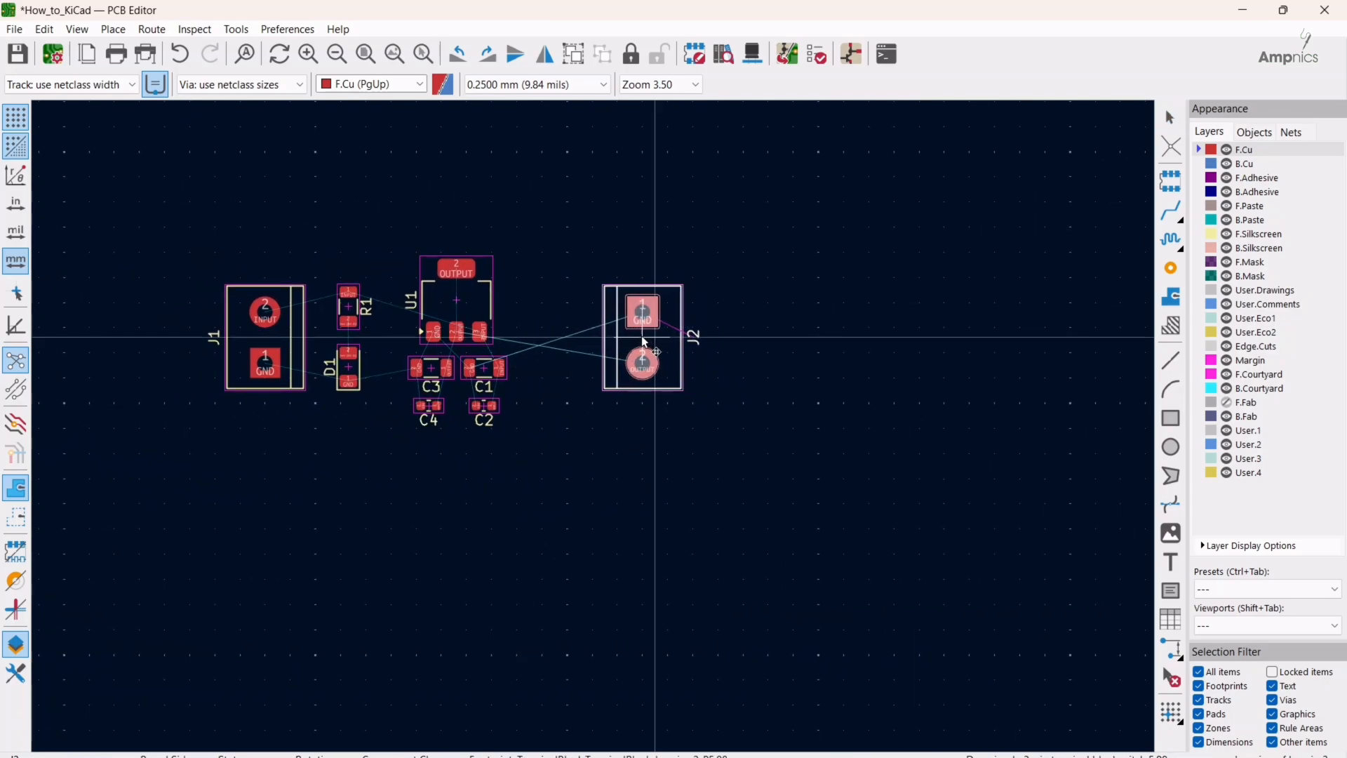
{"action": "left_click", "coordinate": [623, 338]}
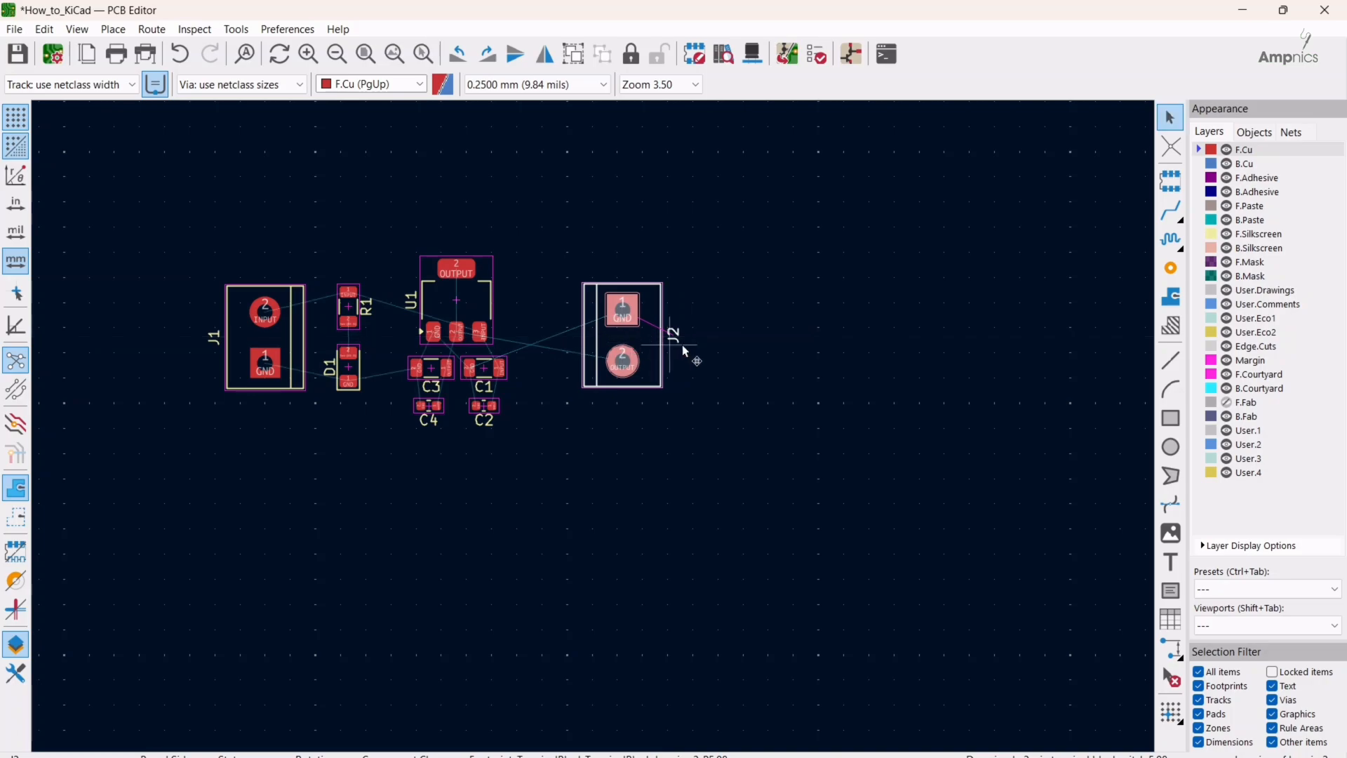
{"action": "left_click", "coordinate": [717, 348]}
{"action": "middle_click_drag", "start_coordinate": [657, 356], "coordinate": [816, 370]}
{"action": "scroll", "coordinate": [818, 374], "scroll_direction": "up", "scroll_amount": 3}
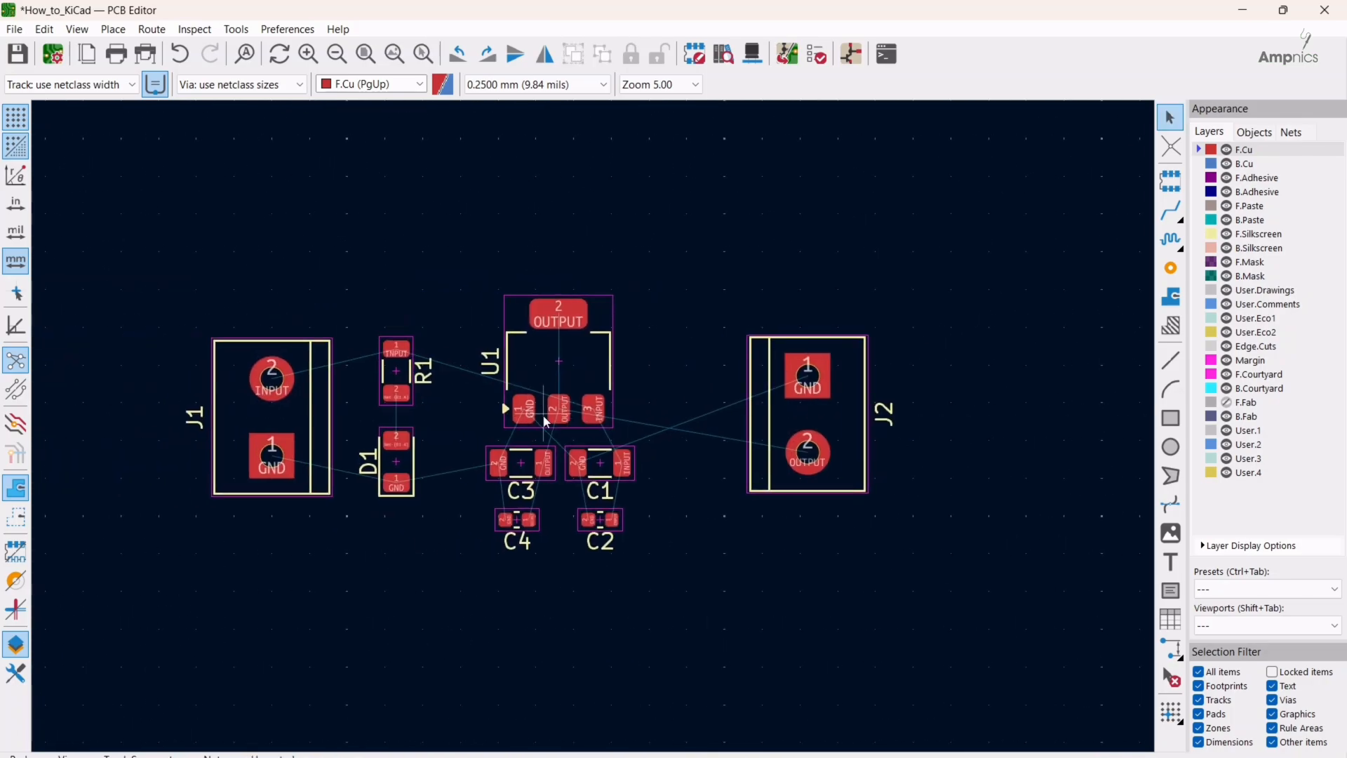
{"action": "left_click", "coordinate": [768, 422]}
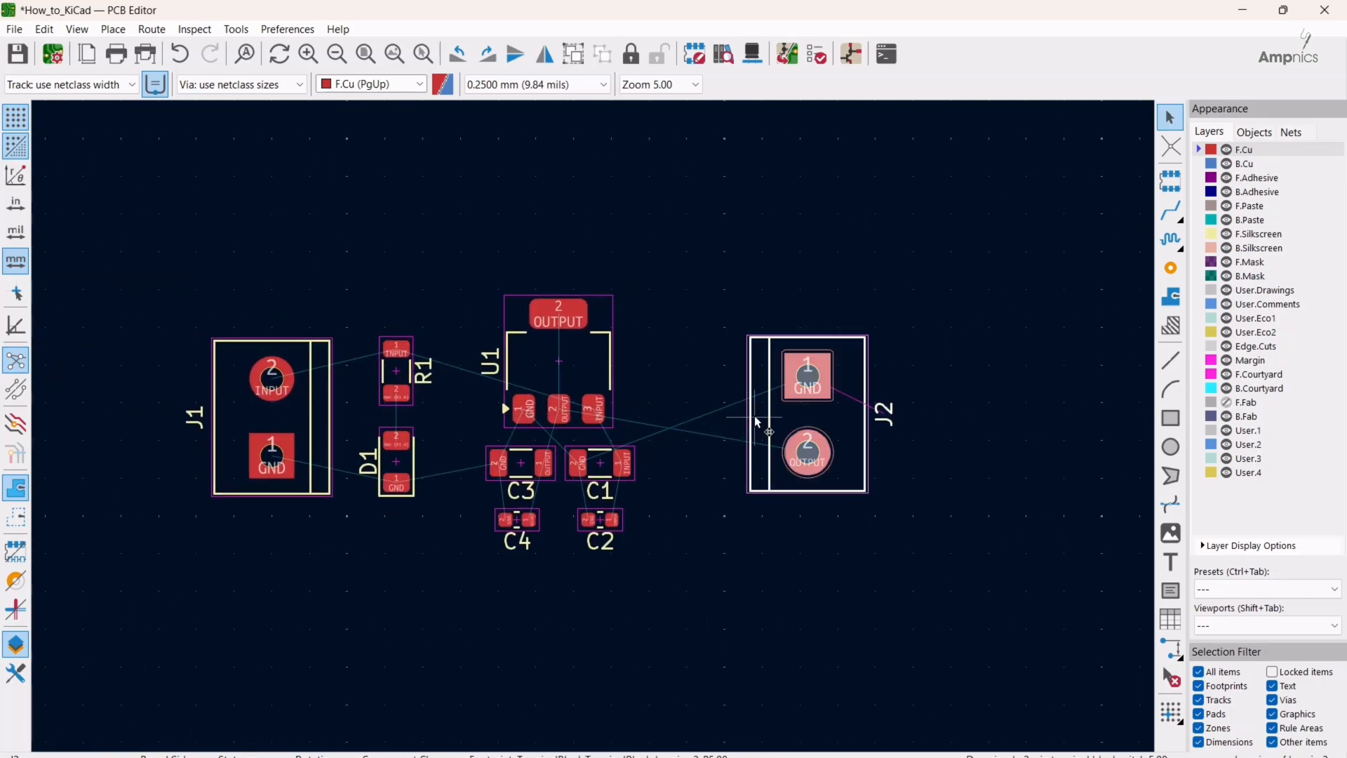
{"action": "key", "text": "m"}
{"action": "left_click", "coordinate": [797, 420]}
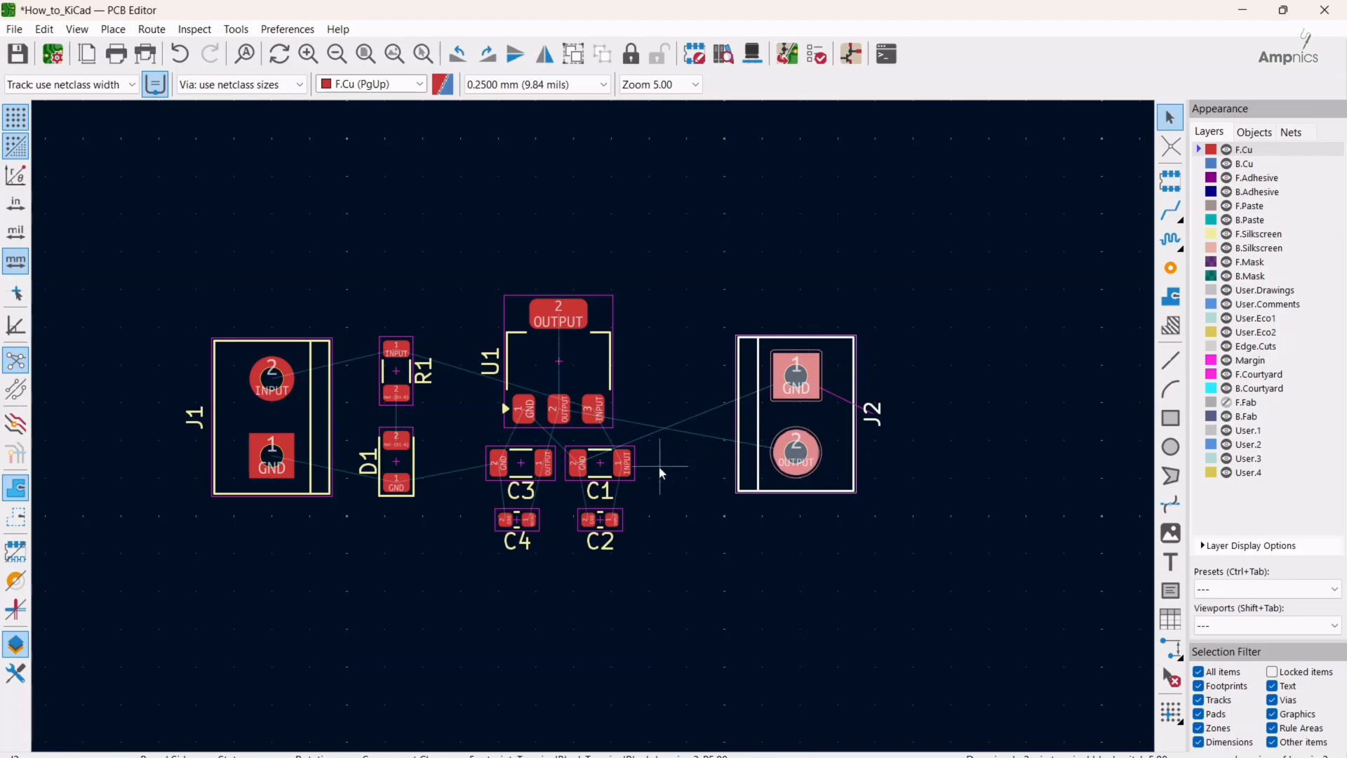
Shift terminal block J1 slightly left, away from R1 and D1
{"action": "left_click", "coordinate": [289, 410]}
{"action": "key", "text": "m"}
{"action": "left_click", "coordinate": [267, 418]}
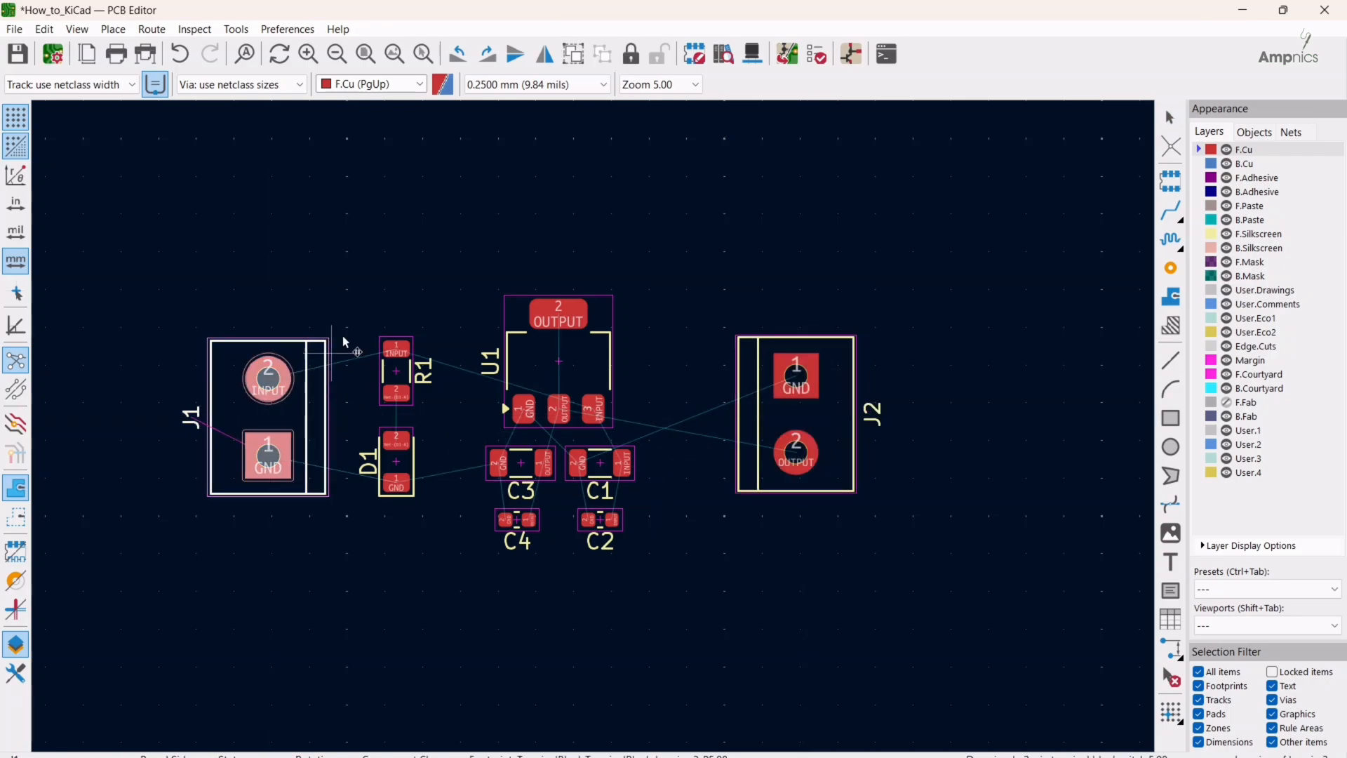
{"action": "left_click", "coordinate": [371, 291]}
Align capacitors C3 and C1 to their bottom edges
{"action": "middle_click_drag", "start_coordinate": [423, 335], "coordinate": [428, 384]}
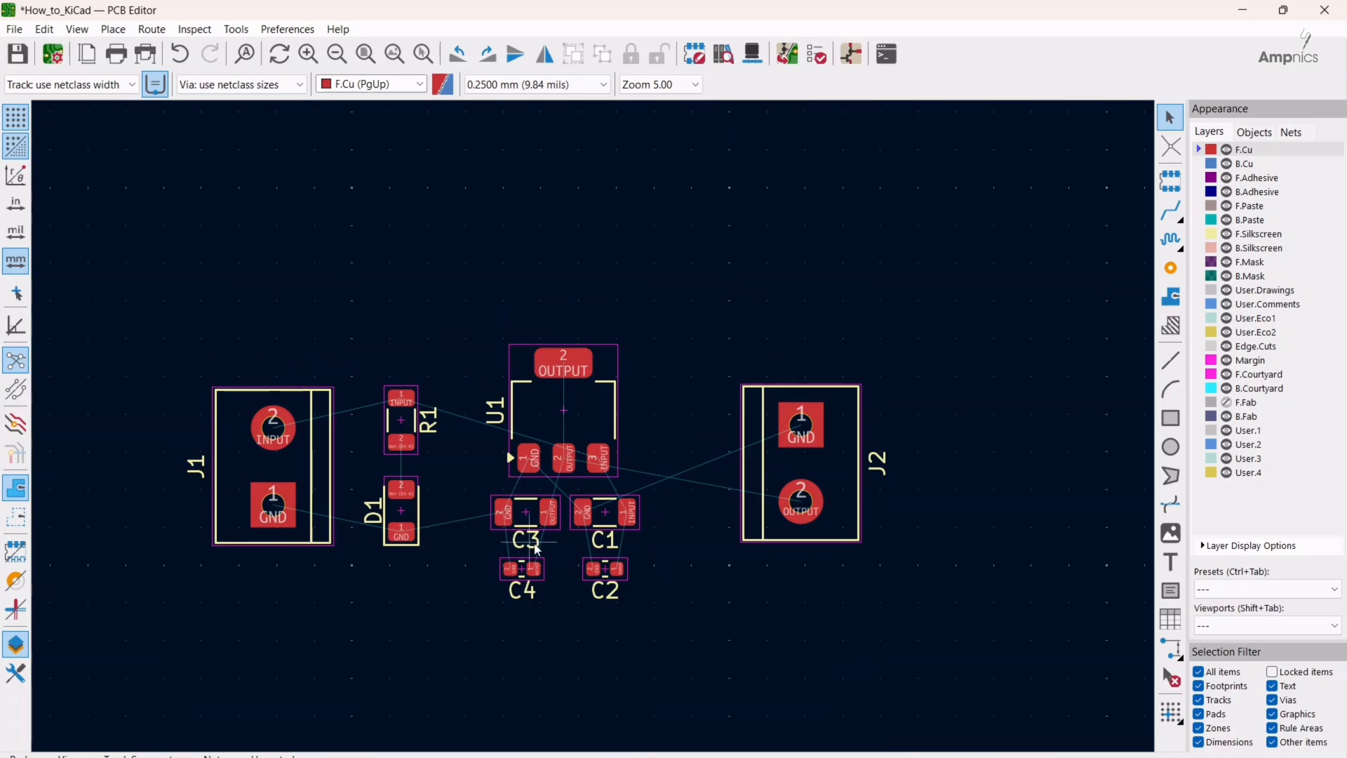
{"action": "left_click", "coordinate": [528, 515]}
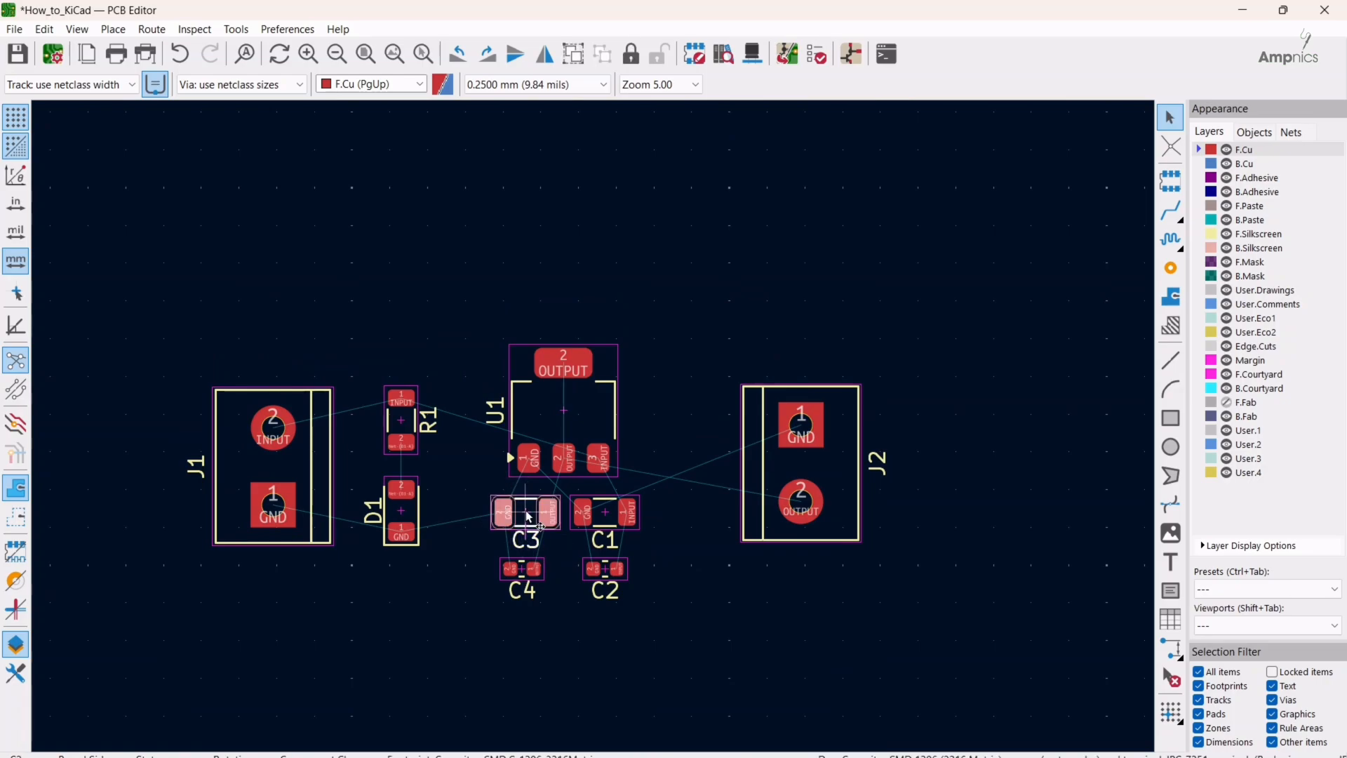
{"action": "left_click", "coordinate": [601, 513], "text": "shift"}
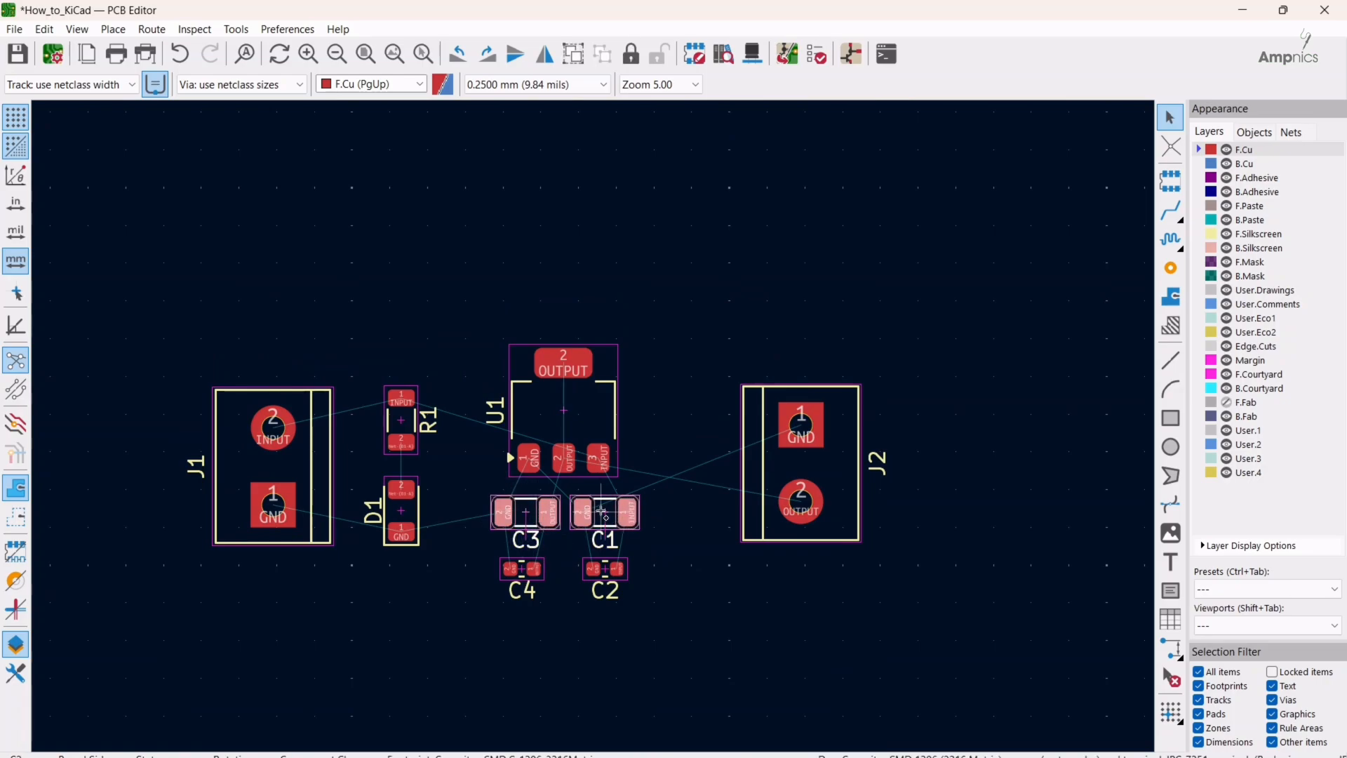
{"action": "right_click", "coordinate": [601, 513]}
{"action": "mouse_move", "coordinate": [660, 506]}
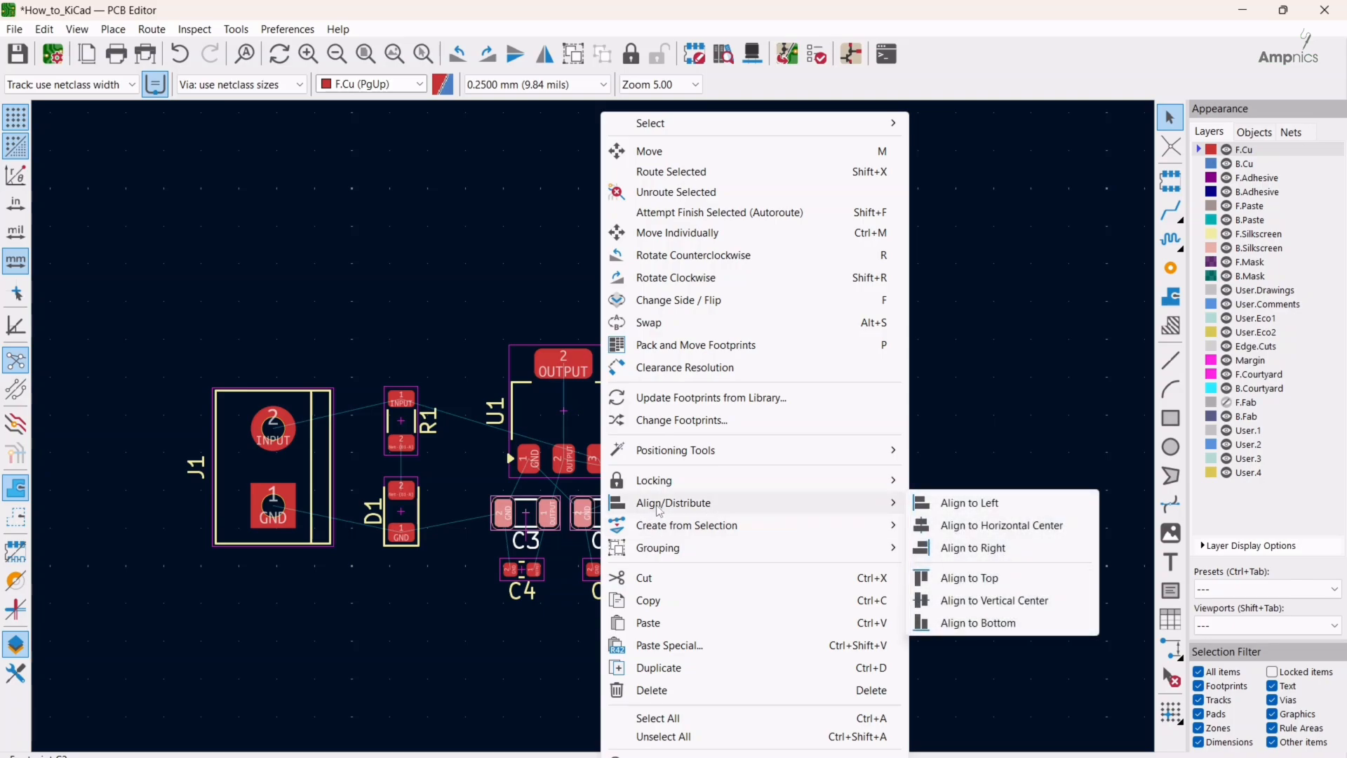
{"action": "left_click", "coordinate": [975, 623]}
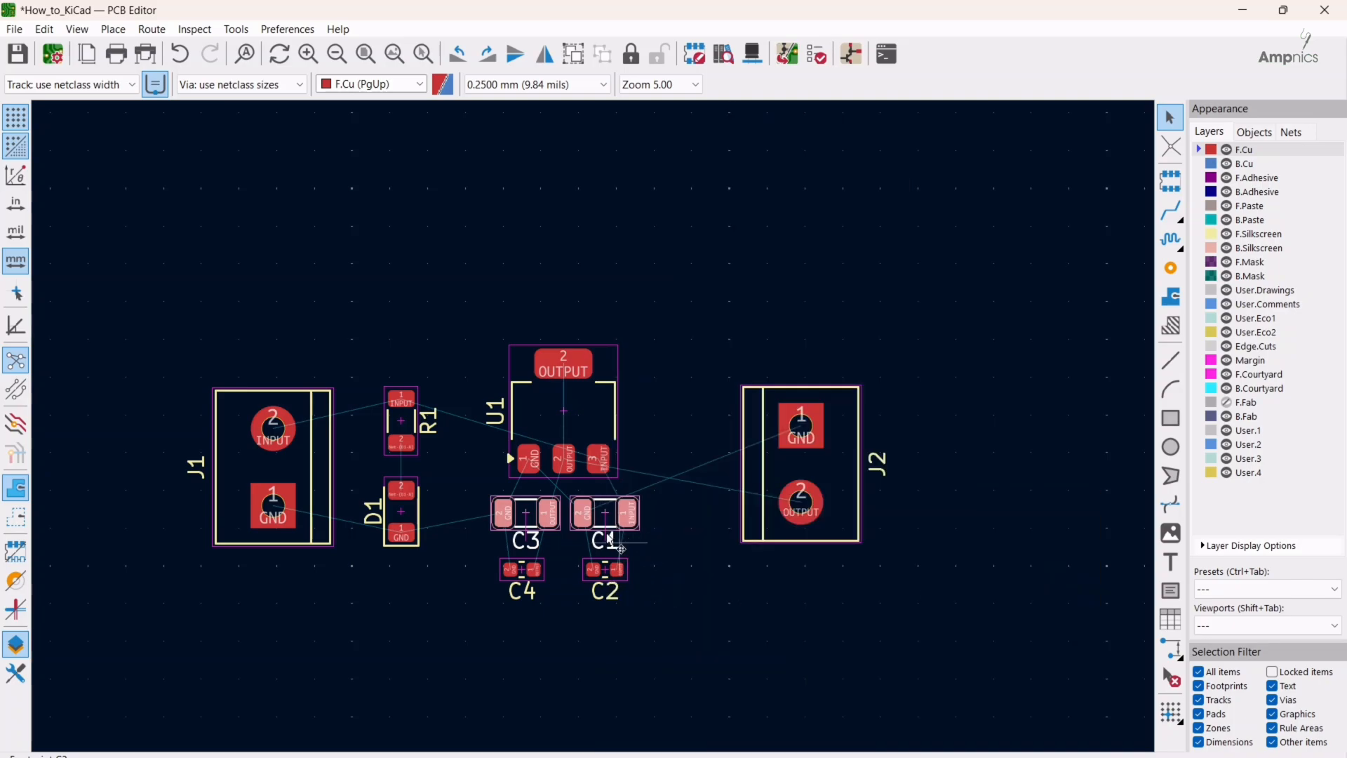
{"action": "key", "text": "Escape"}
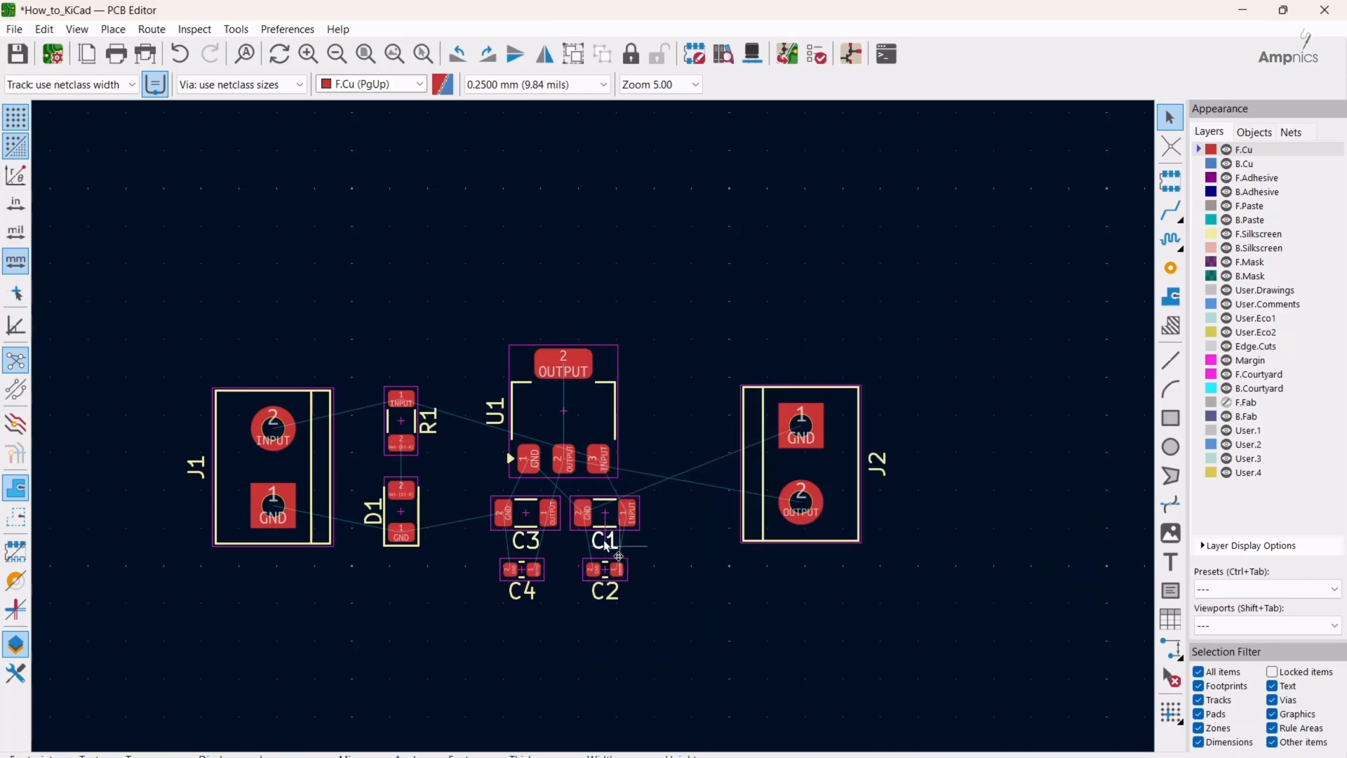
Move the C1 reference label to the right of its capacitor, and the C3 and C4 labels to the left of theirs
{"action": "left_click_drag", "start_coordinate": [604, 542], "coordinate": [664, 518]}
{"action": "left_click_drag", "start_coordinate": [537, 544], "coordinate": [477, 519]}
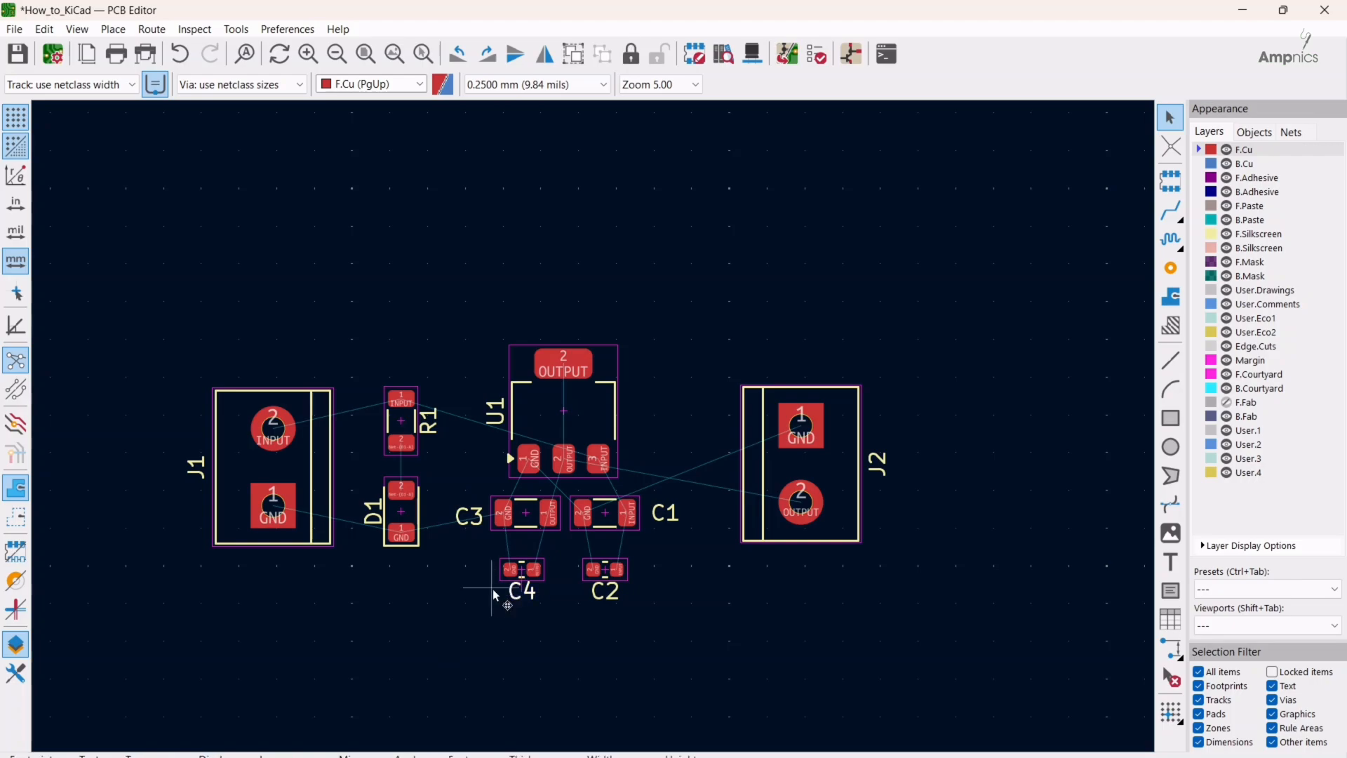
{"action": "left_click_drag", "start_coordinate": [519, 590], "coordinate": [479, 570]}
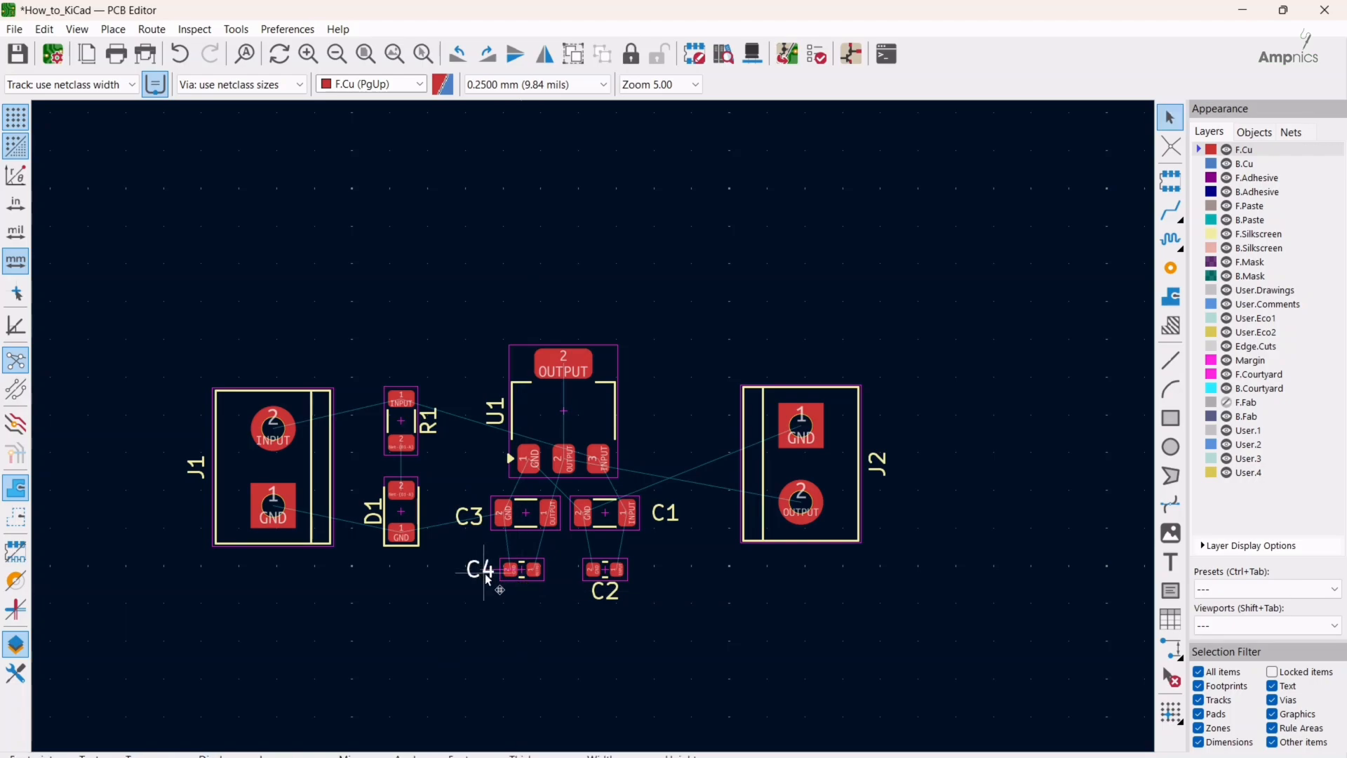
Place the C2 label to the right of its capacitor, and shift C2 and C4 up closer to C1 and C3
{"action": "left_click_drag", "start_coordinate": [606, 594], "coordinate": [606, 555]}
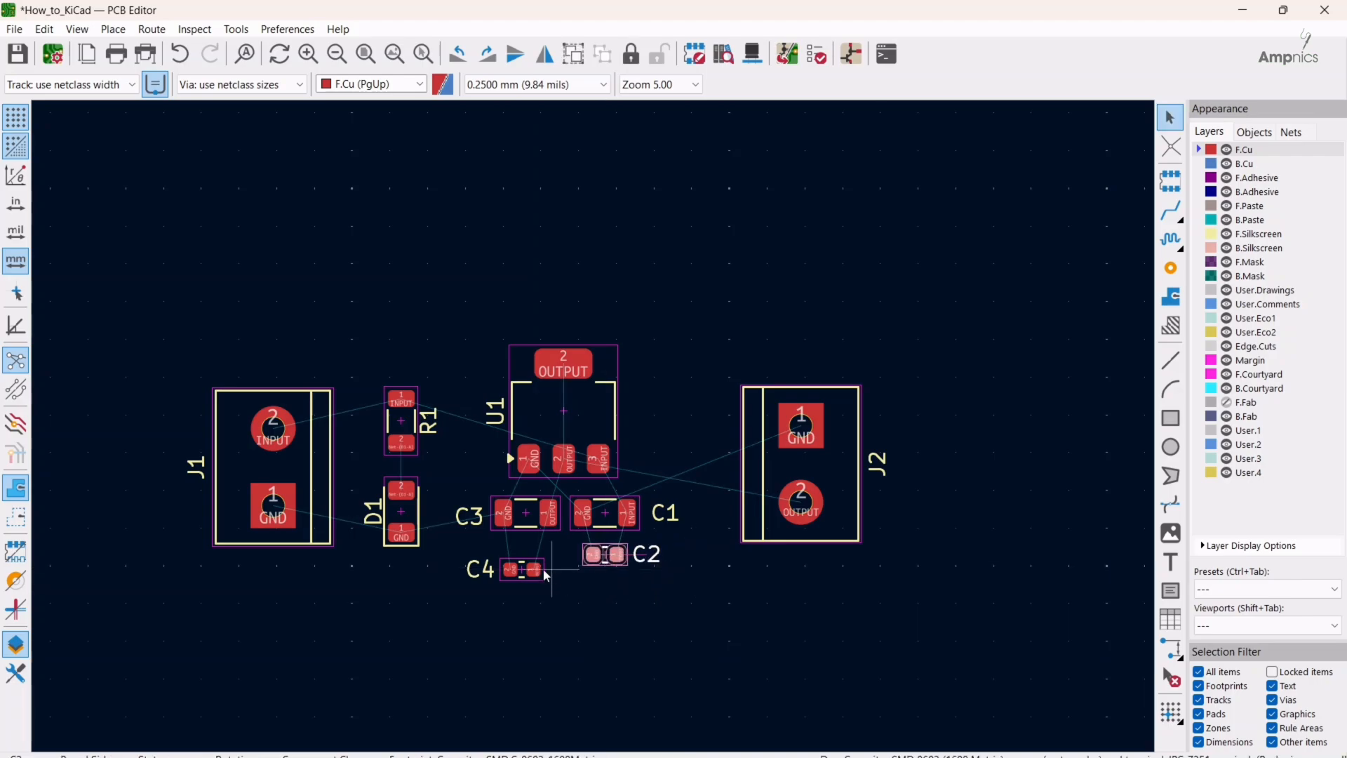
{"action": "left_click", "coordinate": [521, 570]}
{"action": "left_click_drag", "start_coordinate": [523, 577], "coordinate": [523, 556]}
{"action": "left_click", "coordinate": [518, 593]}
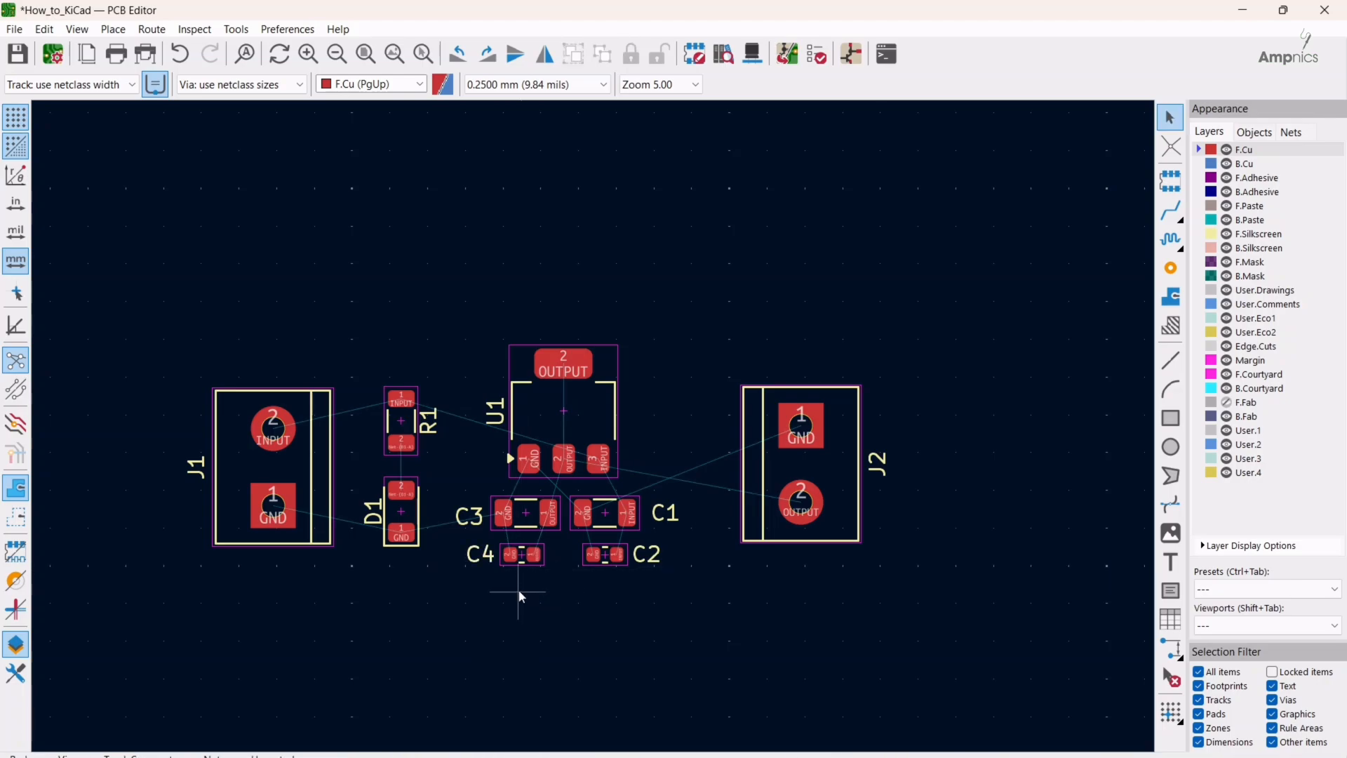
Rotate the D1 reference label to horizontal and place it centred below the diode
{"action": "middle_click_drag", "start_coordinate": [566, 565], "coordinate": [599, 588]}
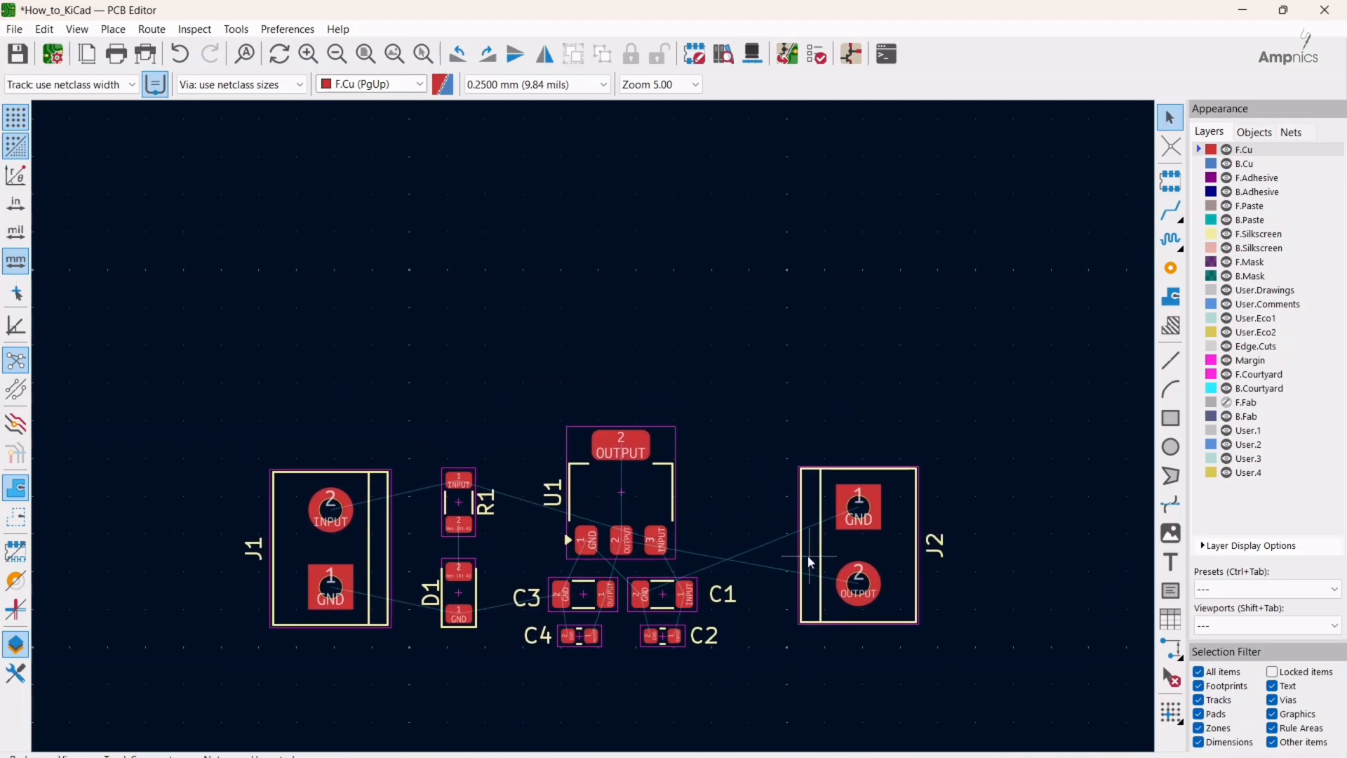
{"action": "left_click", "coordinate": [808, 556]}
{"action": "left_click", "coordinate": [431, 596]}
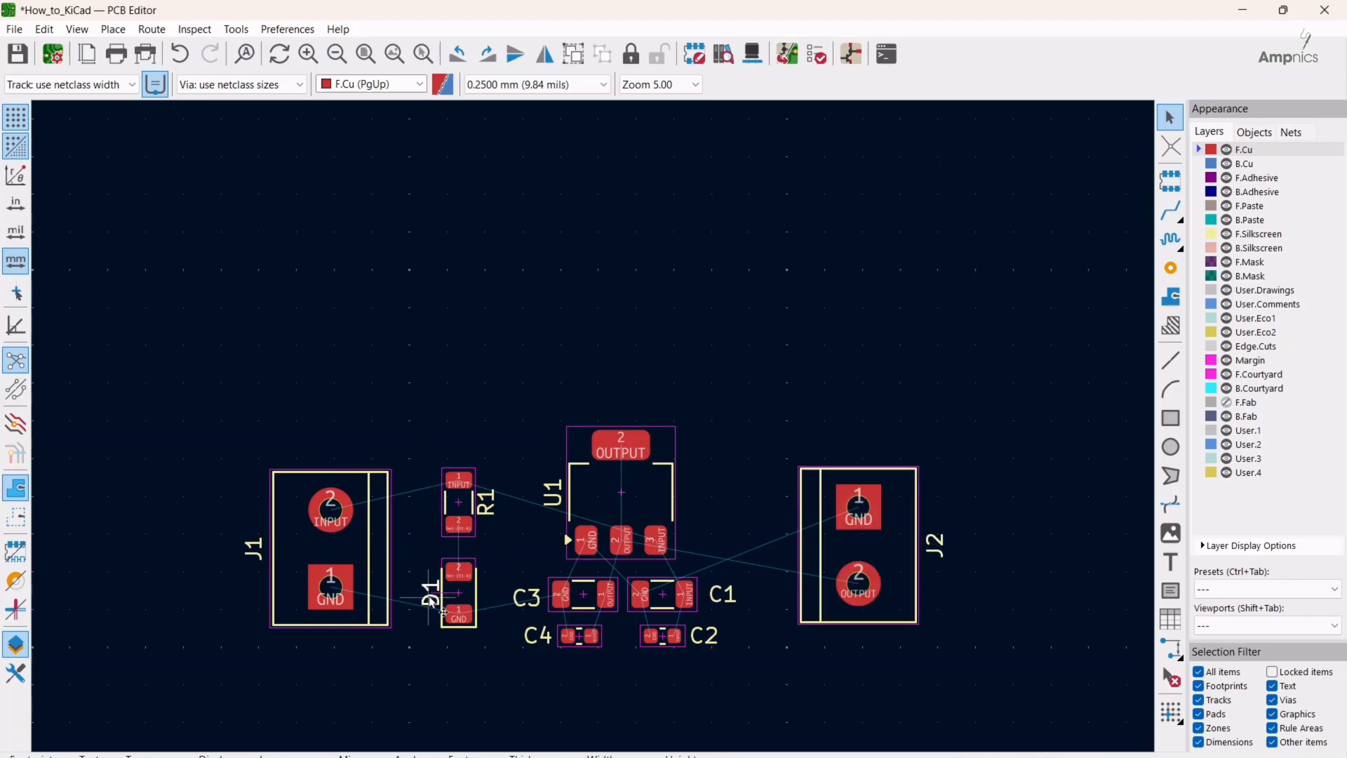
{"action": "left_click_drag", "start_coordinate": [431, 596], "coordinate": [461, 651]}
{"action": "key", "text": "r"}
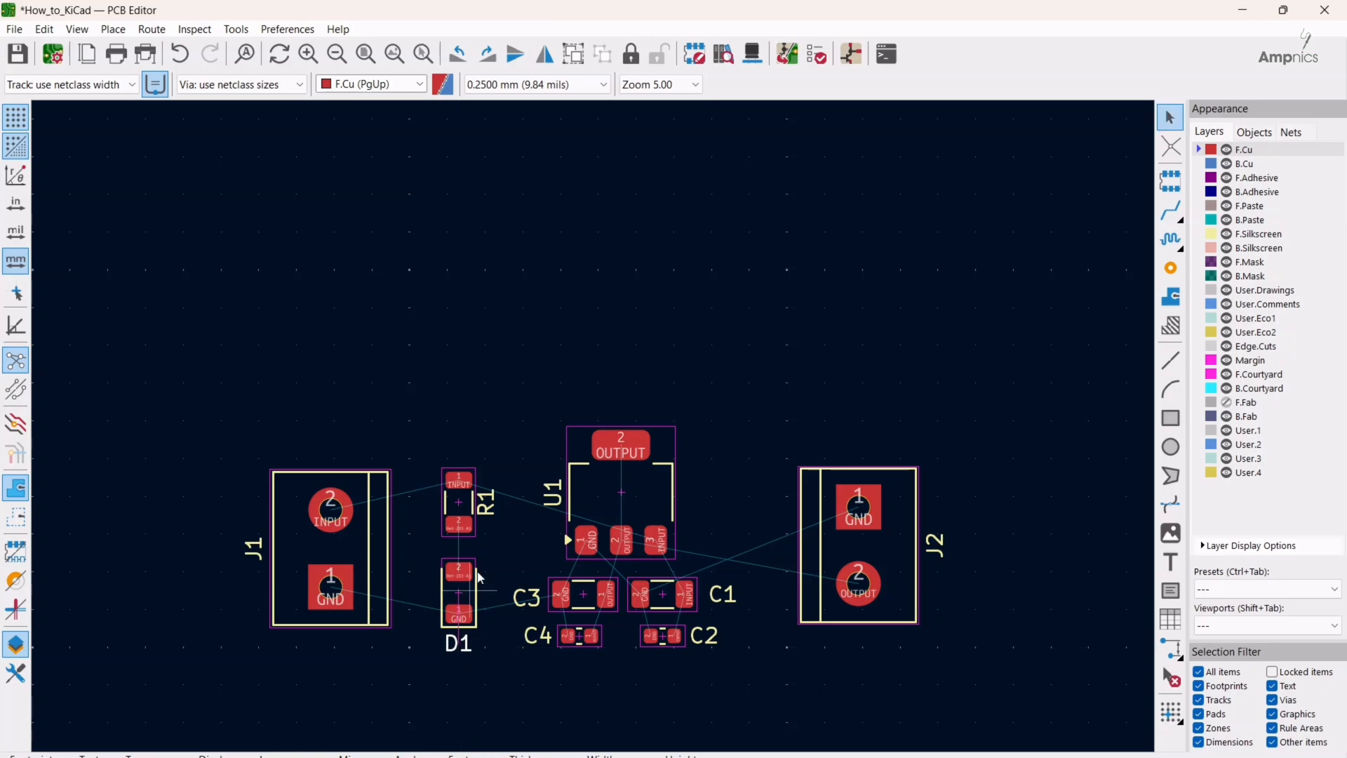
Rotate the R1 reference label to horizontal above the resistor, and shift R1 and D1 slightly right, away from J1
{"action": "left_click_drag", "start_coordinate": [487, 502], "coordinate": [528, 674]}
{"action": "key", "text": "r"}
{"action": "left_click_drag", "start_coordinate": [461, 572], "coordinate": [475, 572]}
{"action": "left_click", "coordinate": [428, 561]}
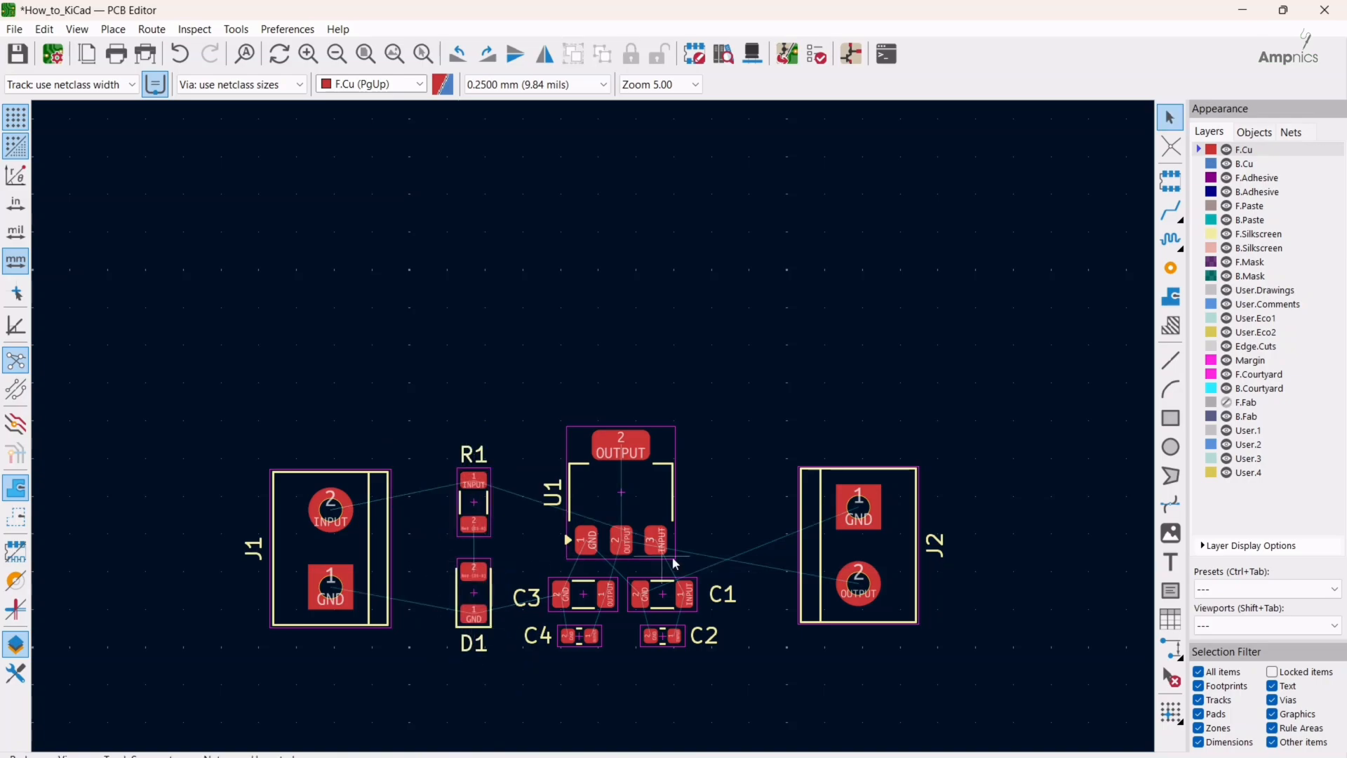
Move terminal block J2 slightly right, away from U1 and the capacitors
{"action": "left_click", "coordinate": [804, 555]}
{"action": "left_click_drag", "start_coordinate": [811, 551], "coordinate": [864, 547]}
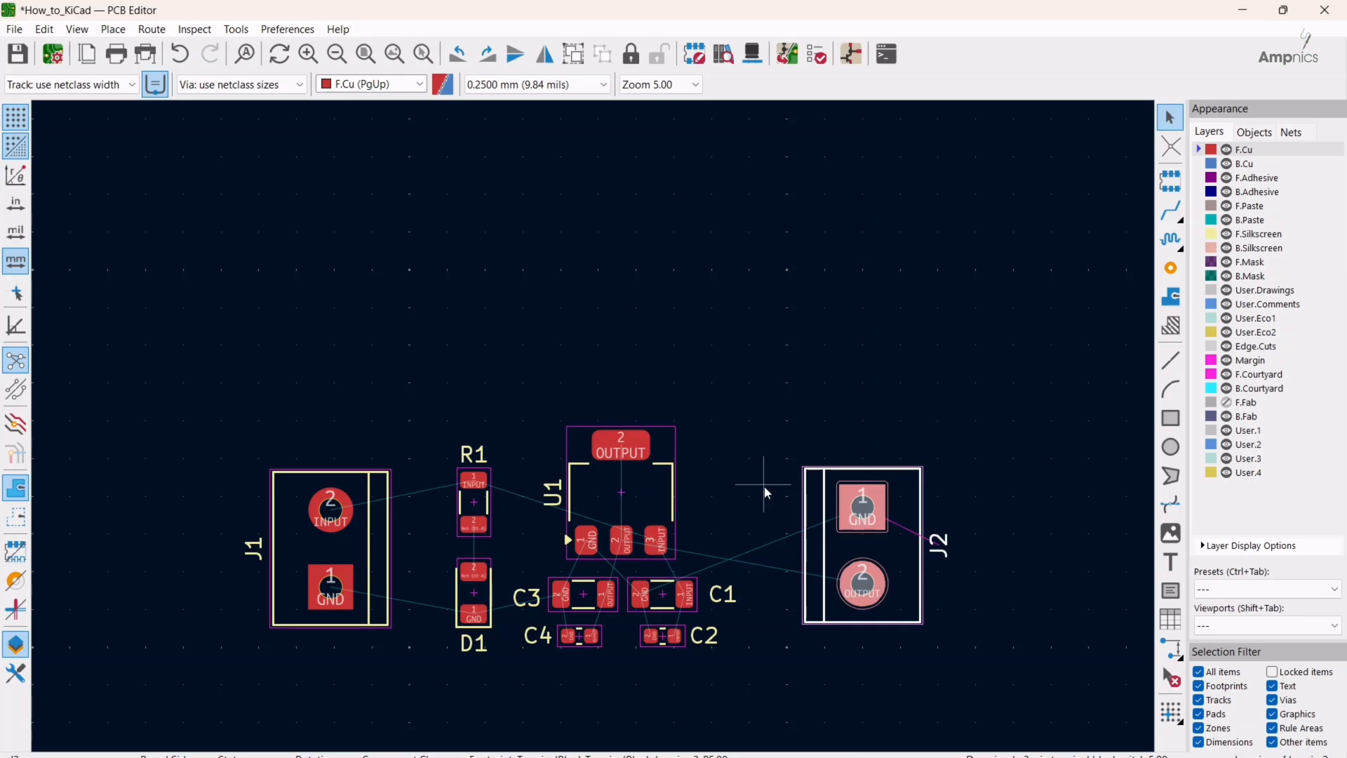
{"action": "left_click", "coordinate": [764, 485]}
{"action": "middle_click_drag", "start_coordinate": [665, 476], "coordinate": [664, 539]}
{"action": "scroll", "coordinate": [537, 536], "scroll_direction": "down", "scroll_amount": 2}
{"action": "middle_click_drag", "start_coordinate": [537, 536], "coordinate": [552, 477]}
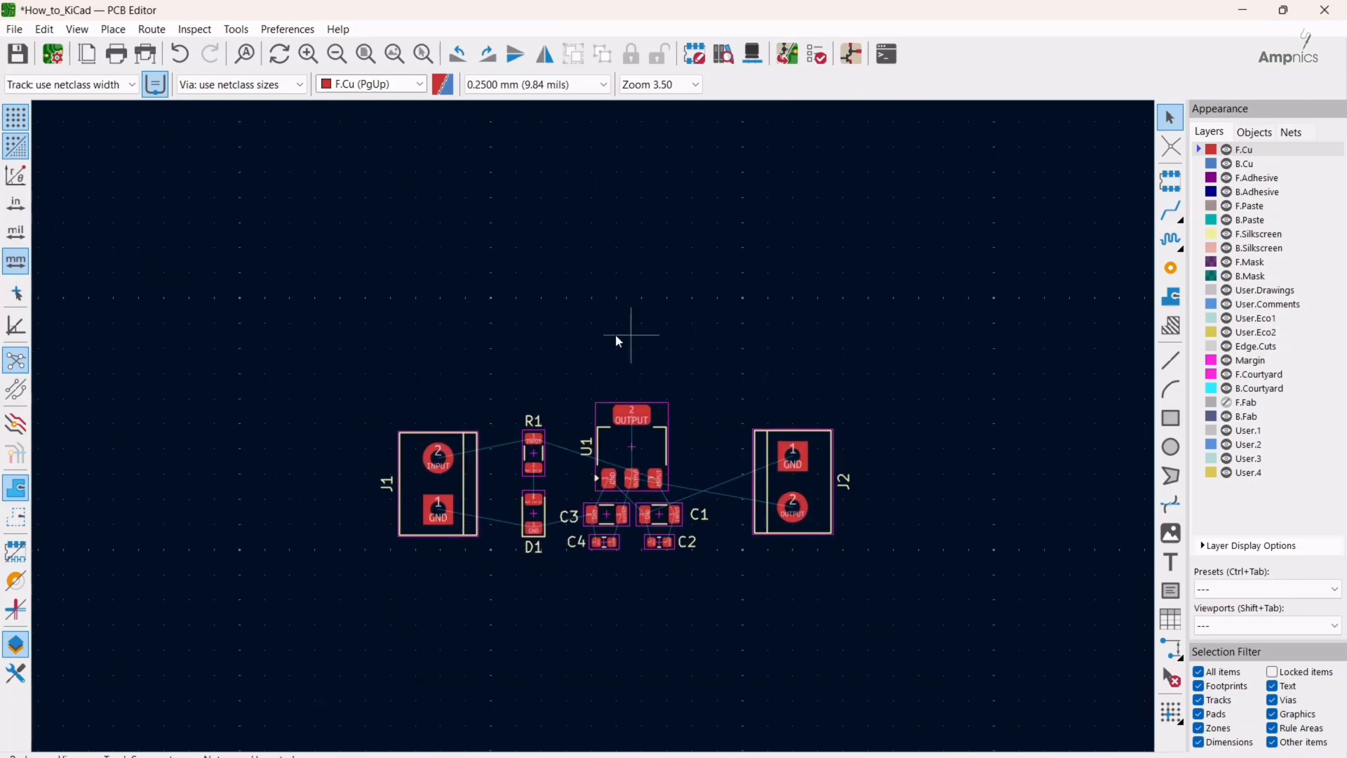